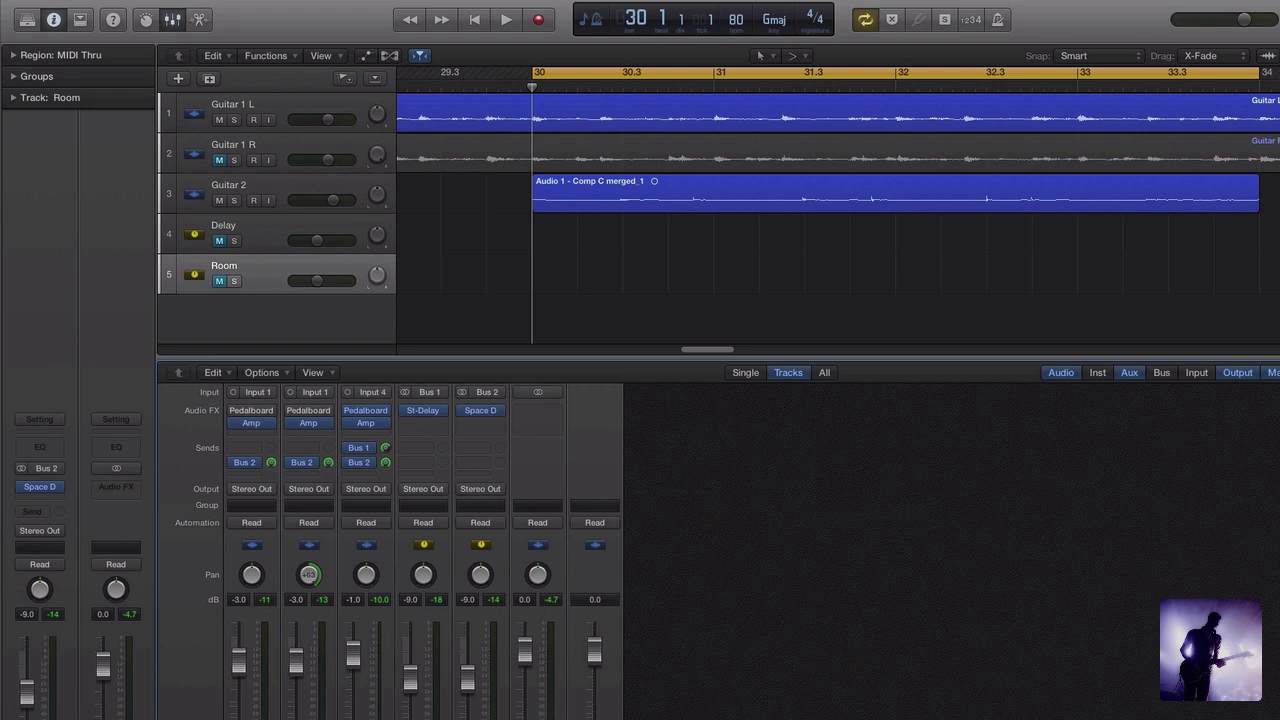
- Play the session, then check the Amp Designer on Guitar 1 L and Guitar 2's Pedalboard
key(space)
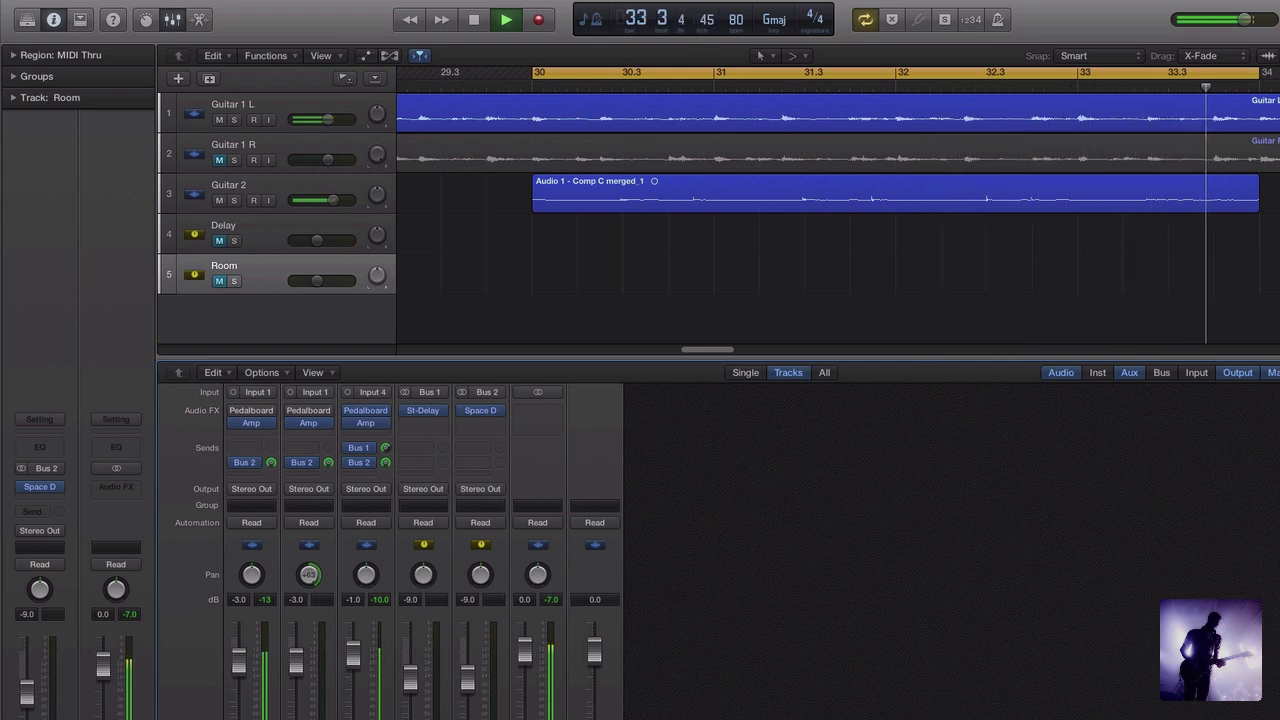
key(space)
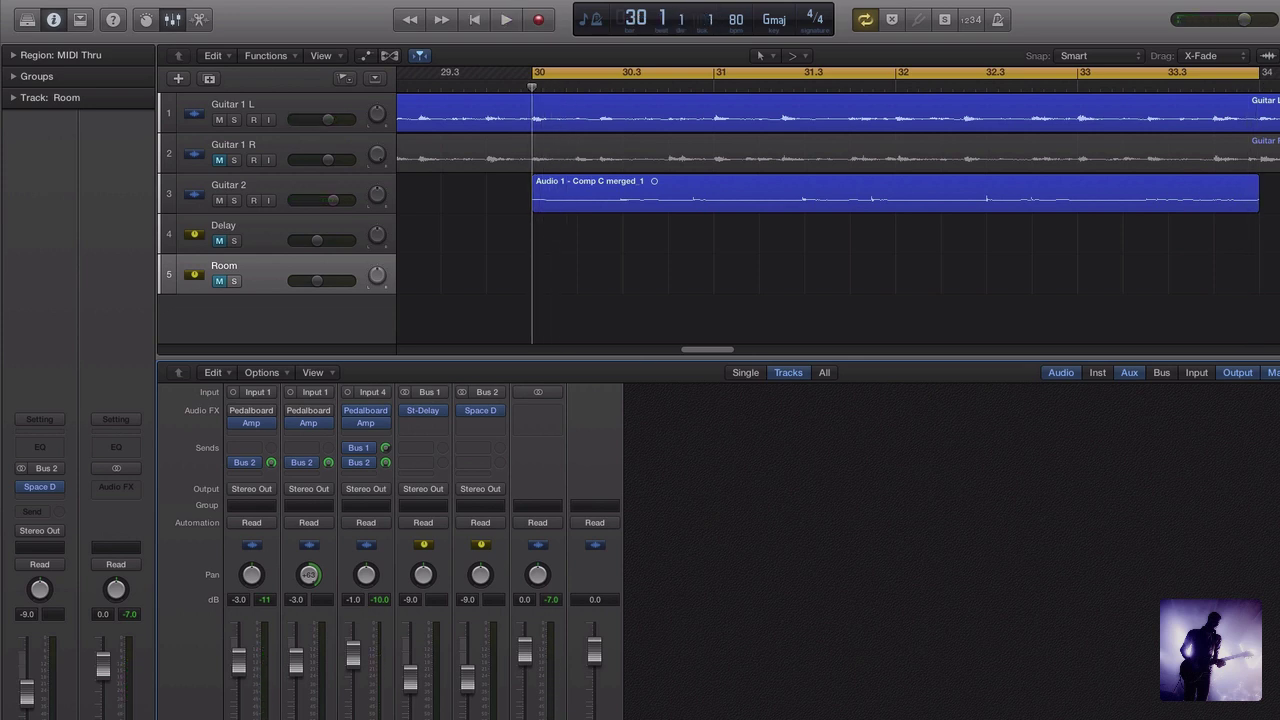
click(248, 425)
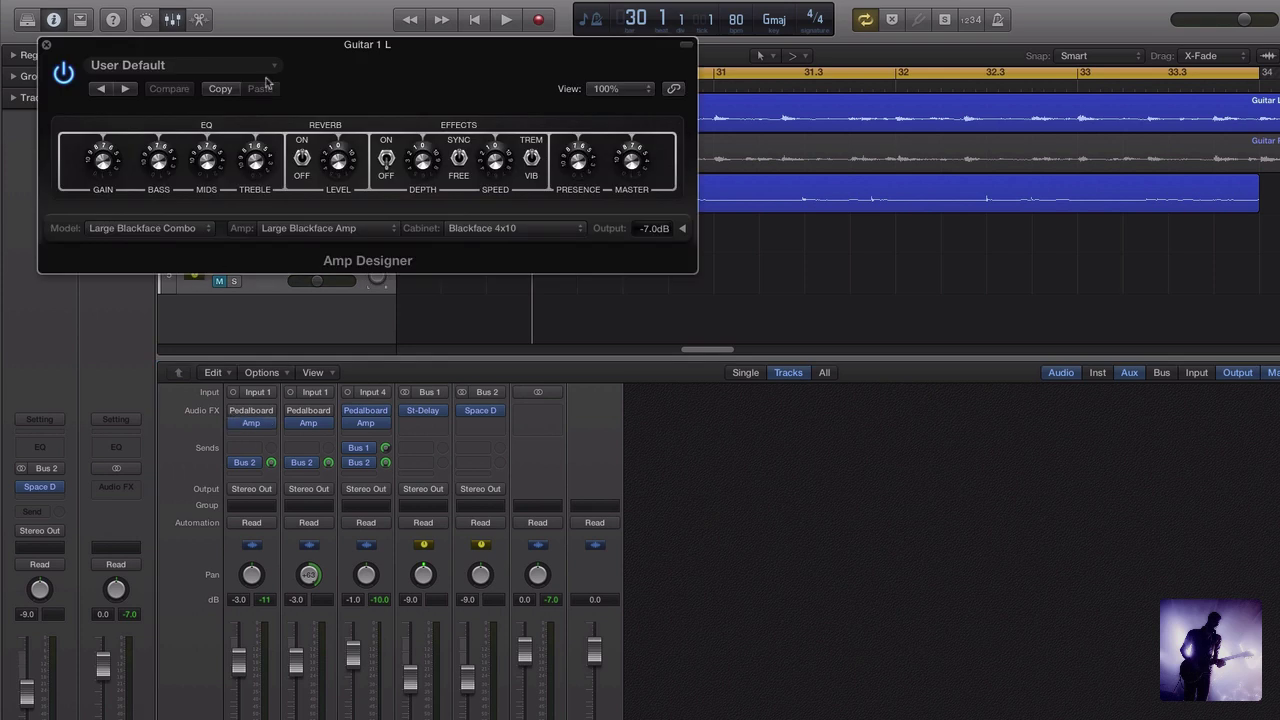
click(47, 50)
mouse_move(366, 417)
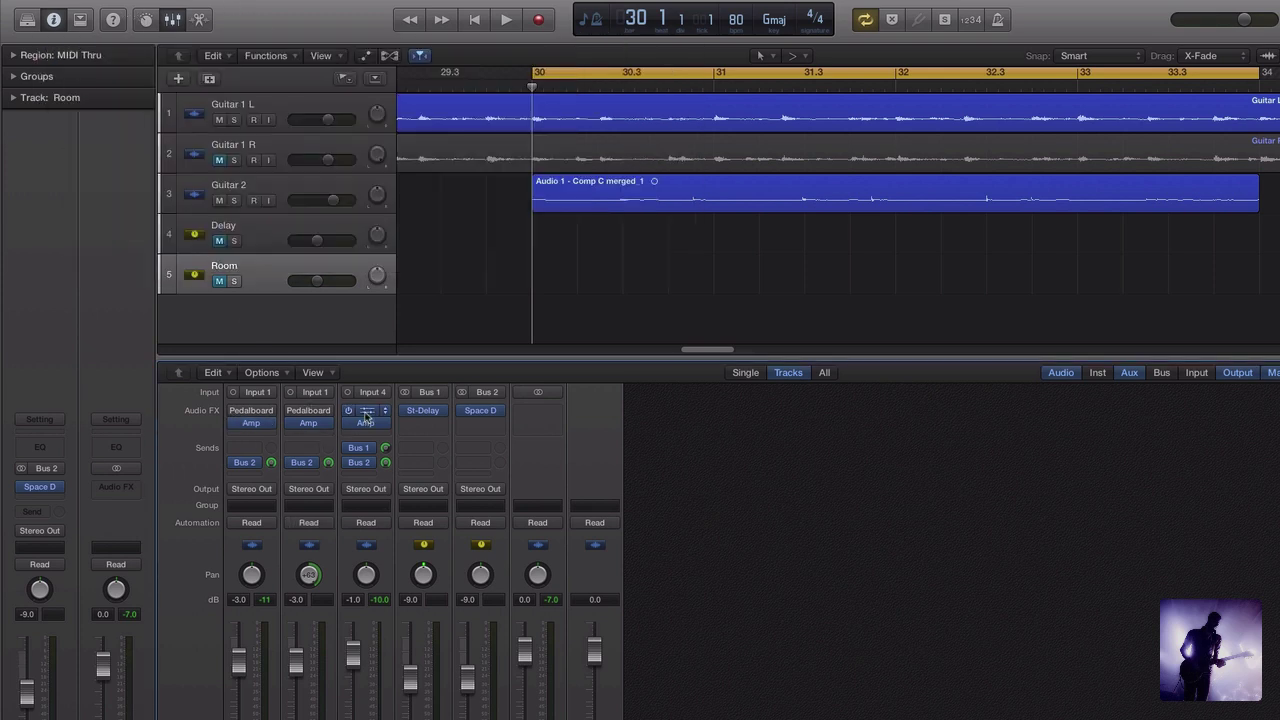
click(362, 414)
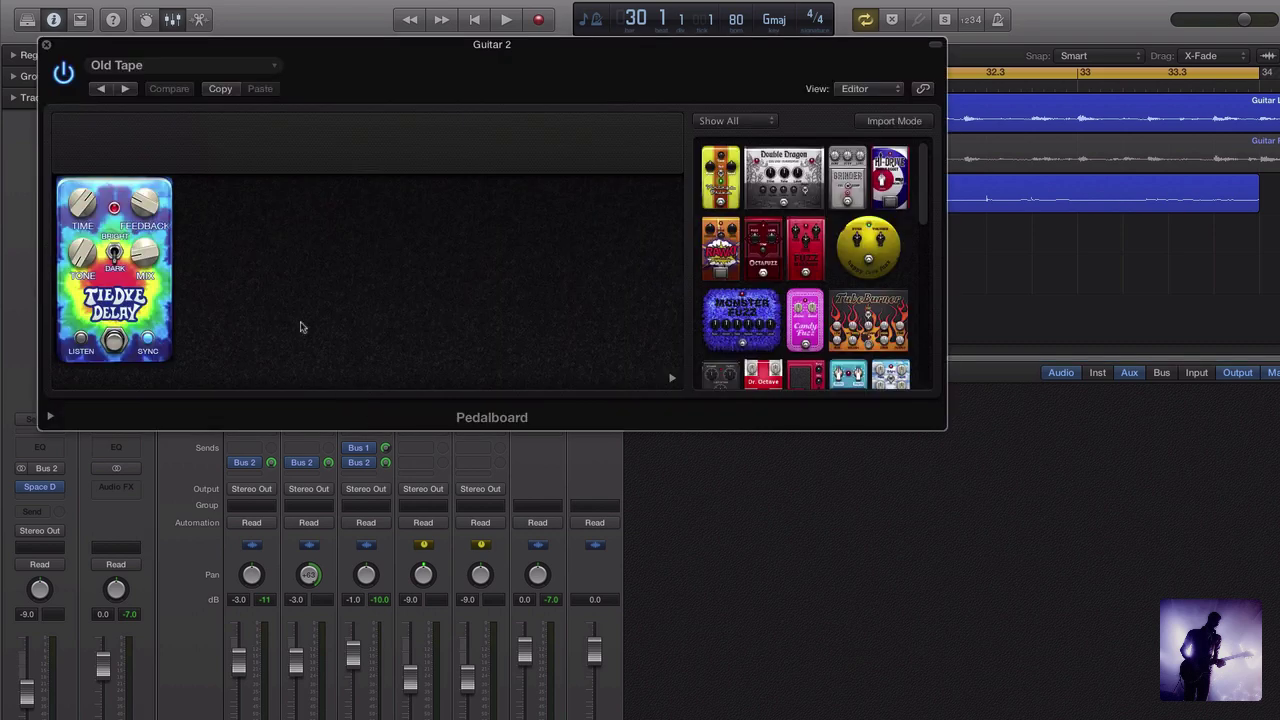
click(46, 45)
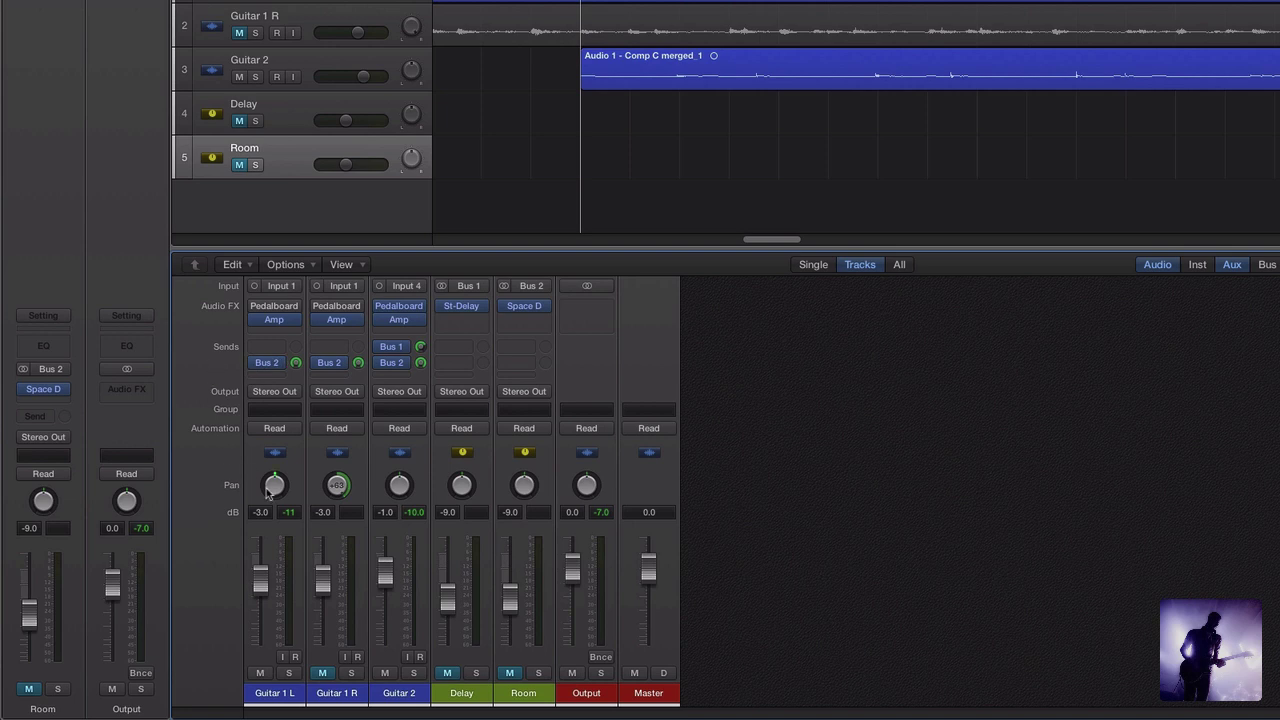
- Pan Guitar 1 L to -64, unmute Guitar 1 R, and play it back
drag(268, 490, 270, 505)
click(322, 673)
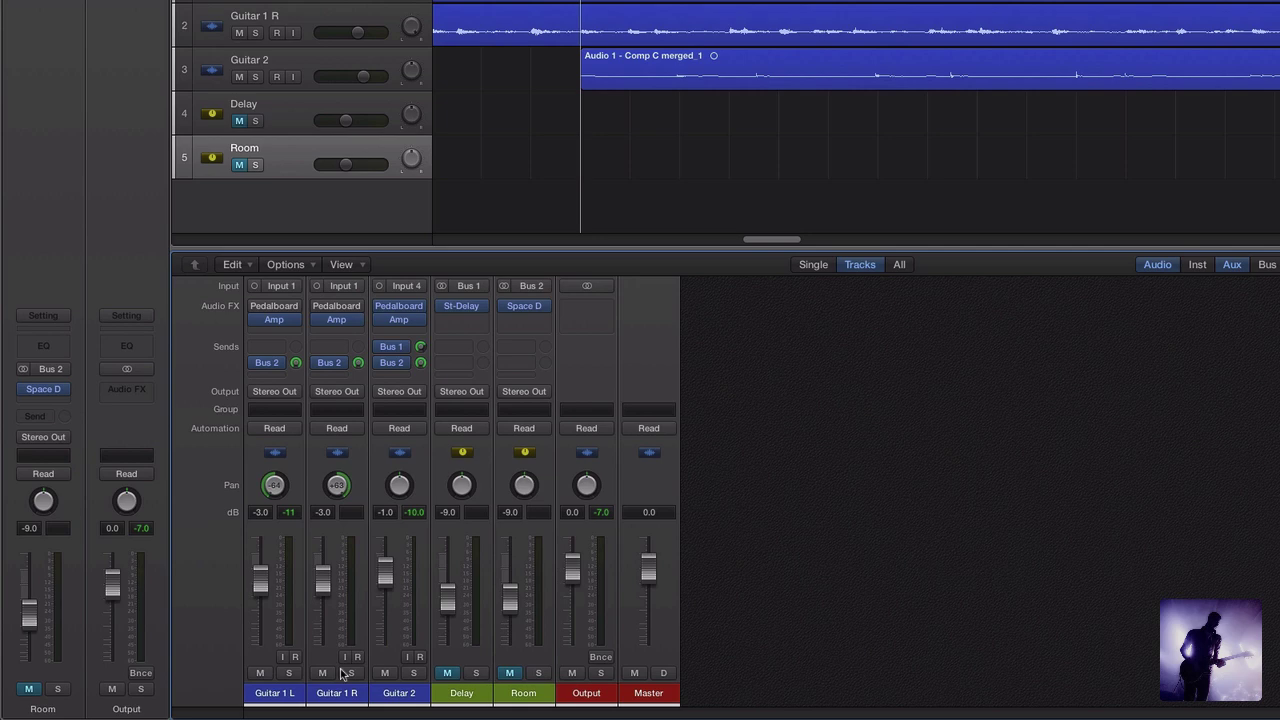
key(space)
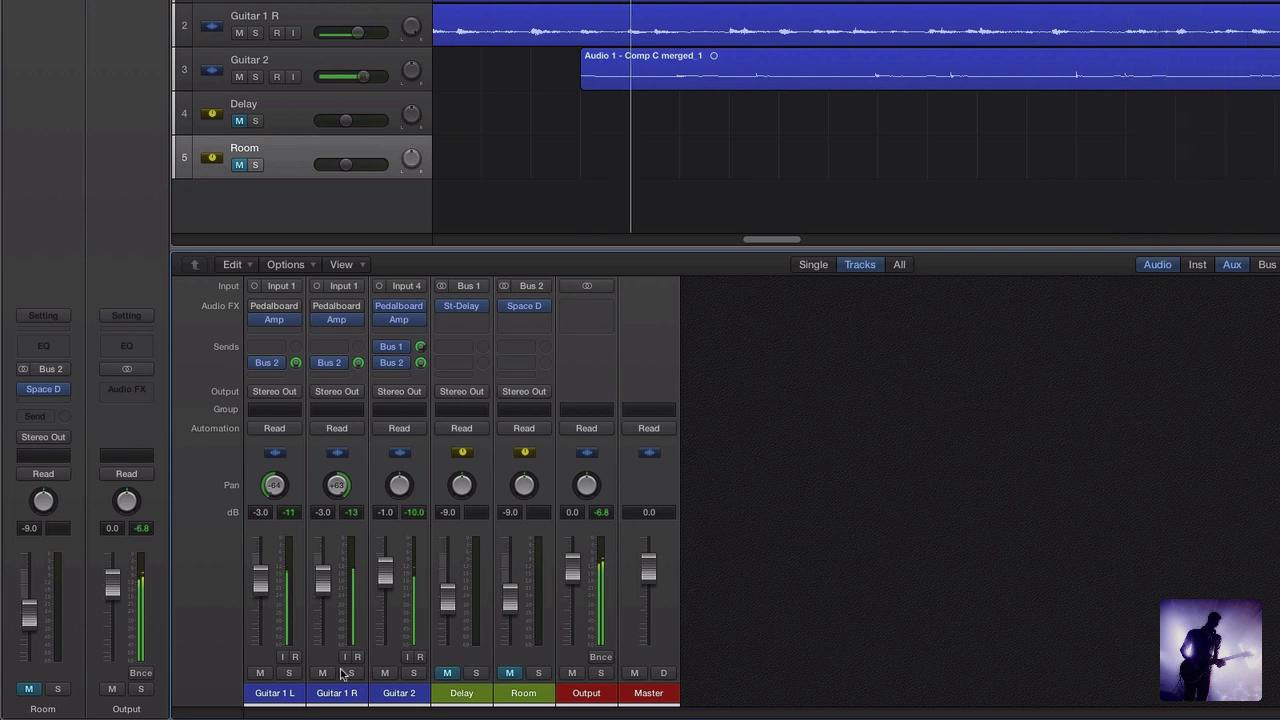
- Stop playback, unmute the Delay aux, and play again with the delay audible
key(space)
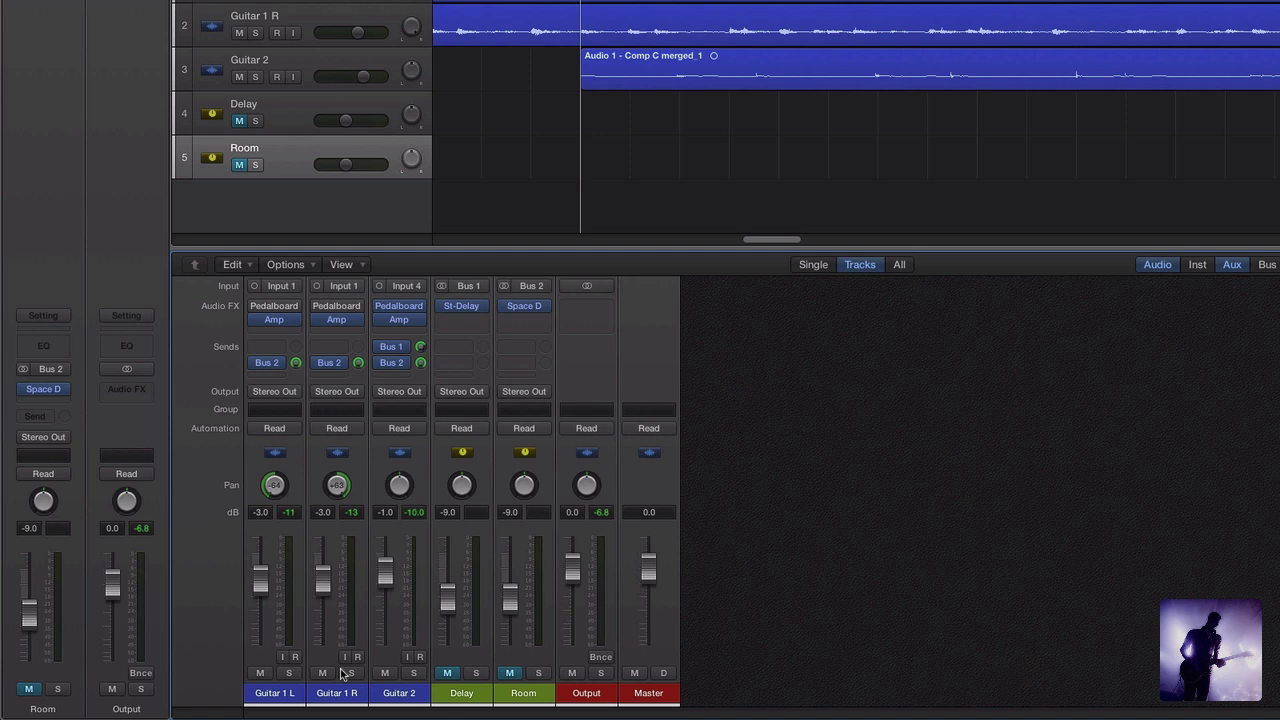
click(448, 673)
key(space)
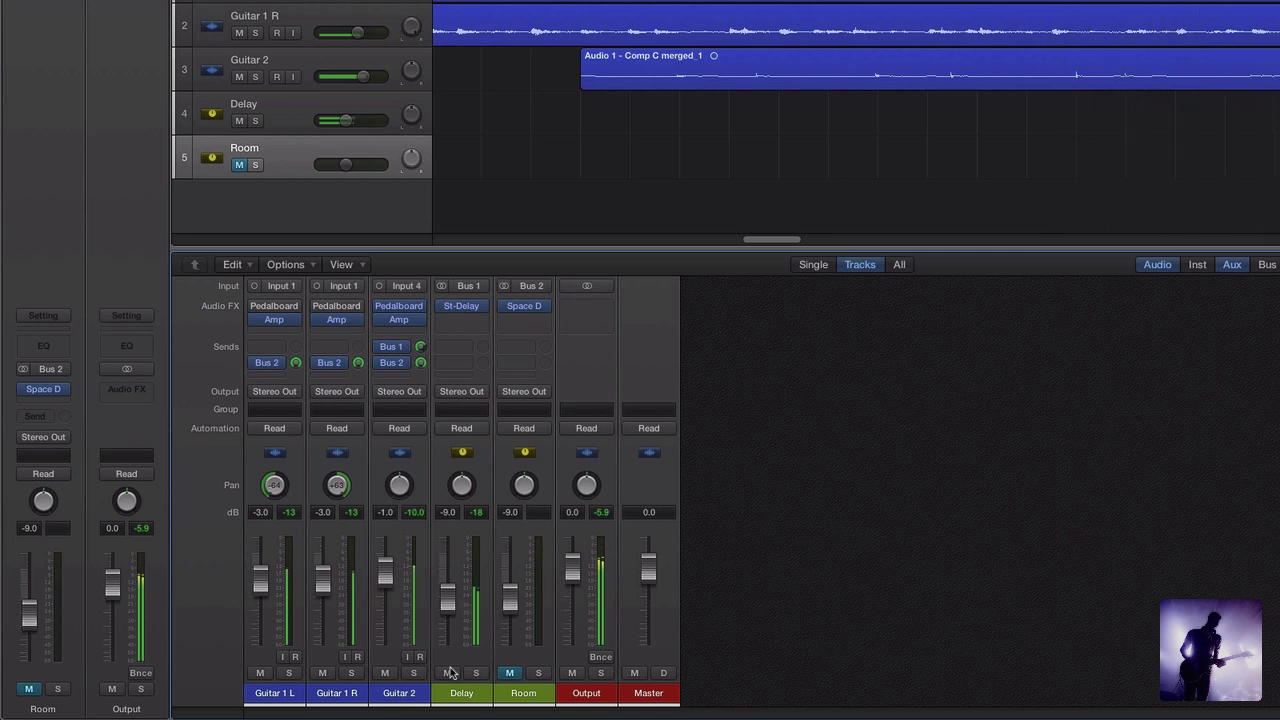
- Unmute the Room track and audition all tracks together, stopping back at bar 30
key(space)
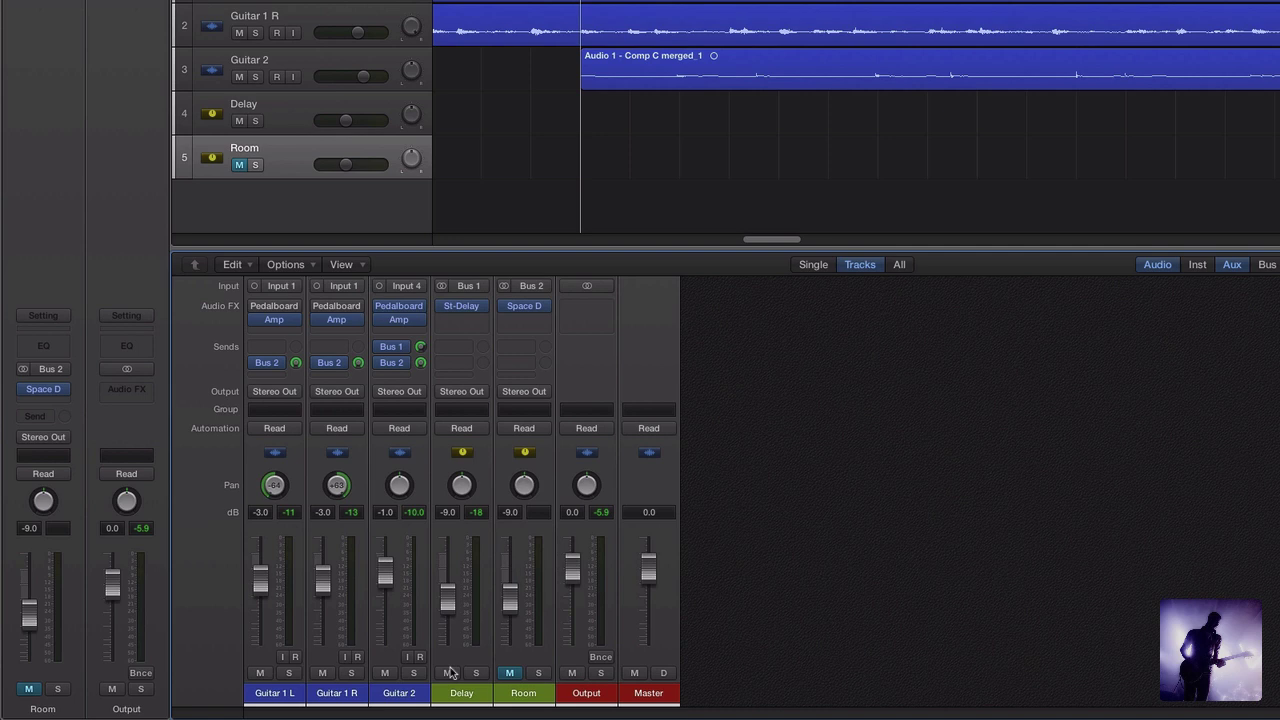
click(508, 673)
key(space)
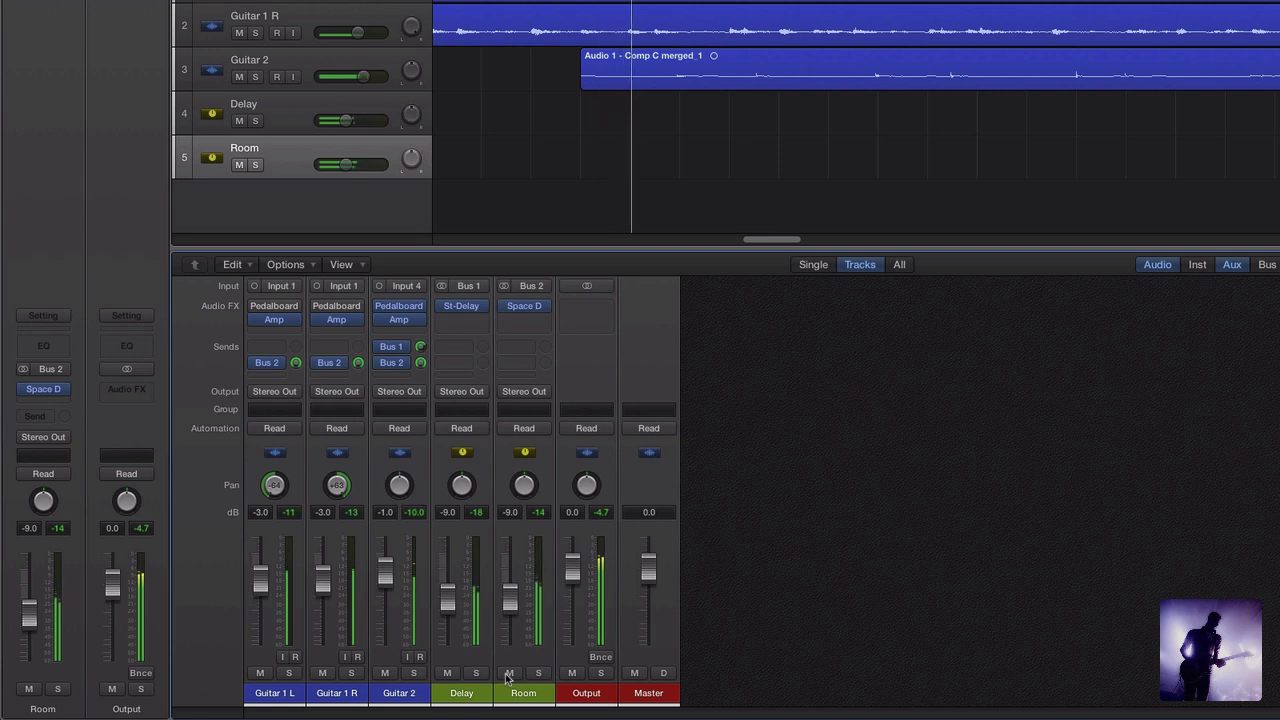
key(space)
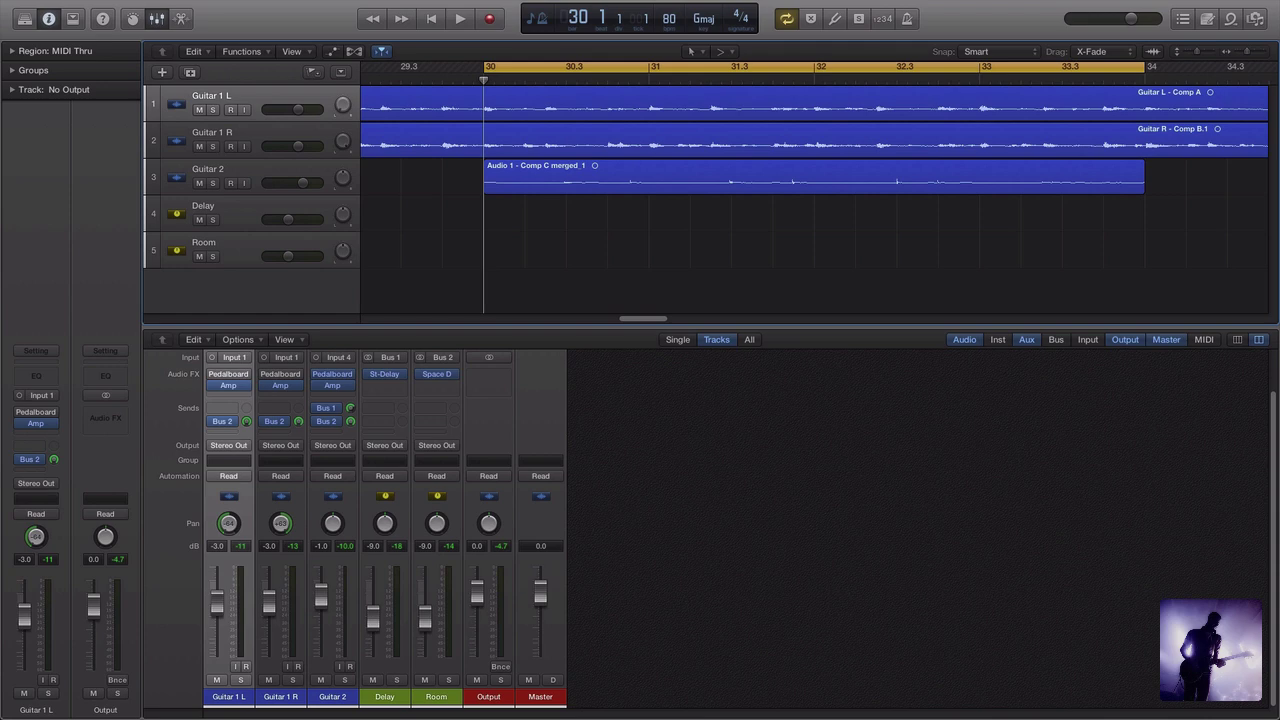
- Select Guitar 1 L and Guitar 1 R and create a Folder Stack, Sub 1, from them
shift+click(257, 132)
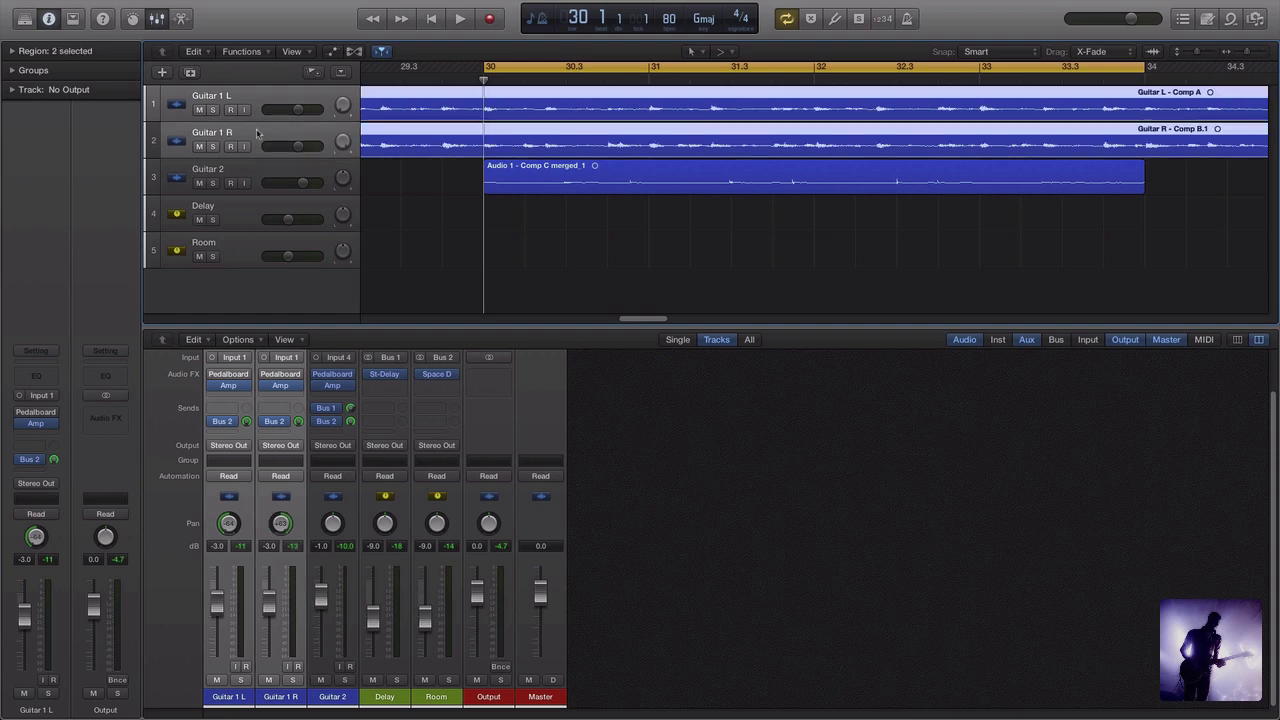
right_click(254, 128)
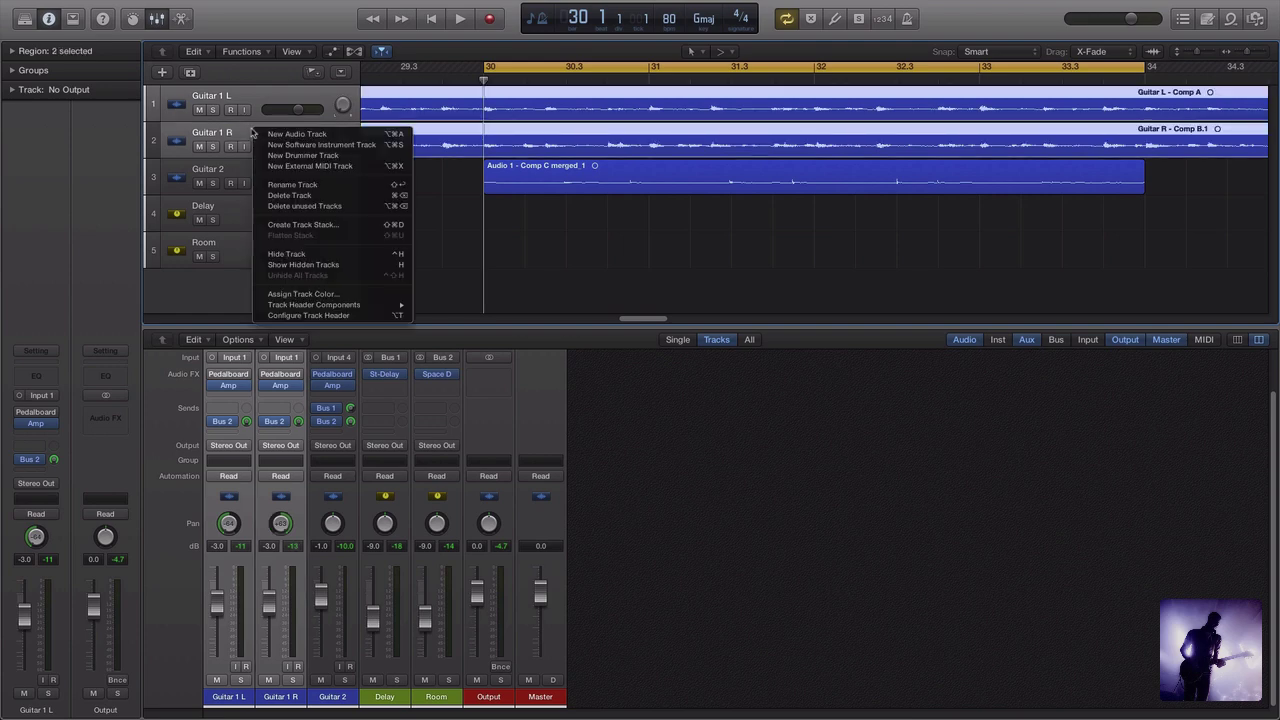
click(290, 227)
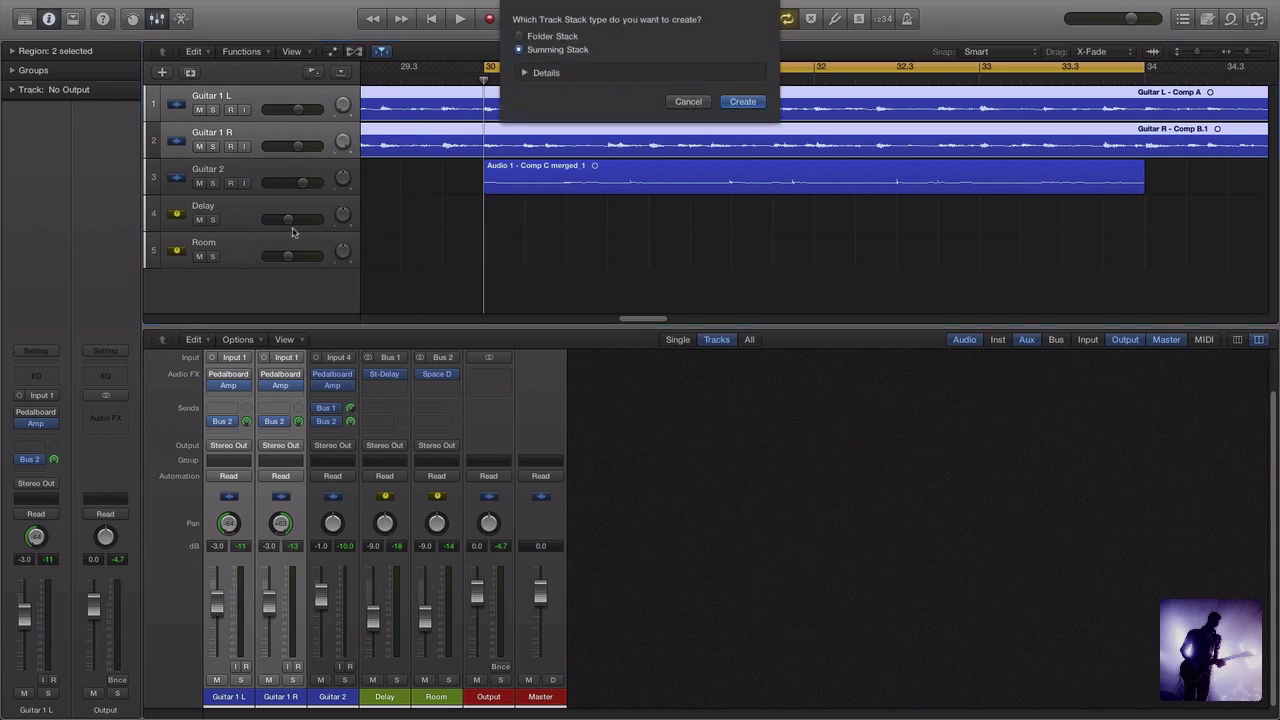
click(545, 38)
click(550, 50)
click(550, 38)
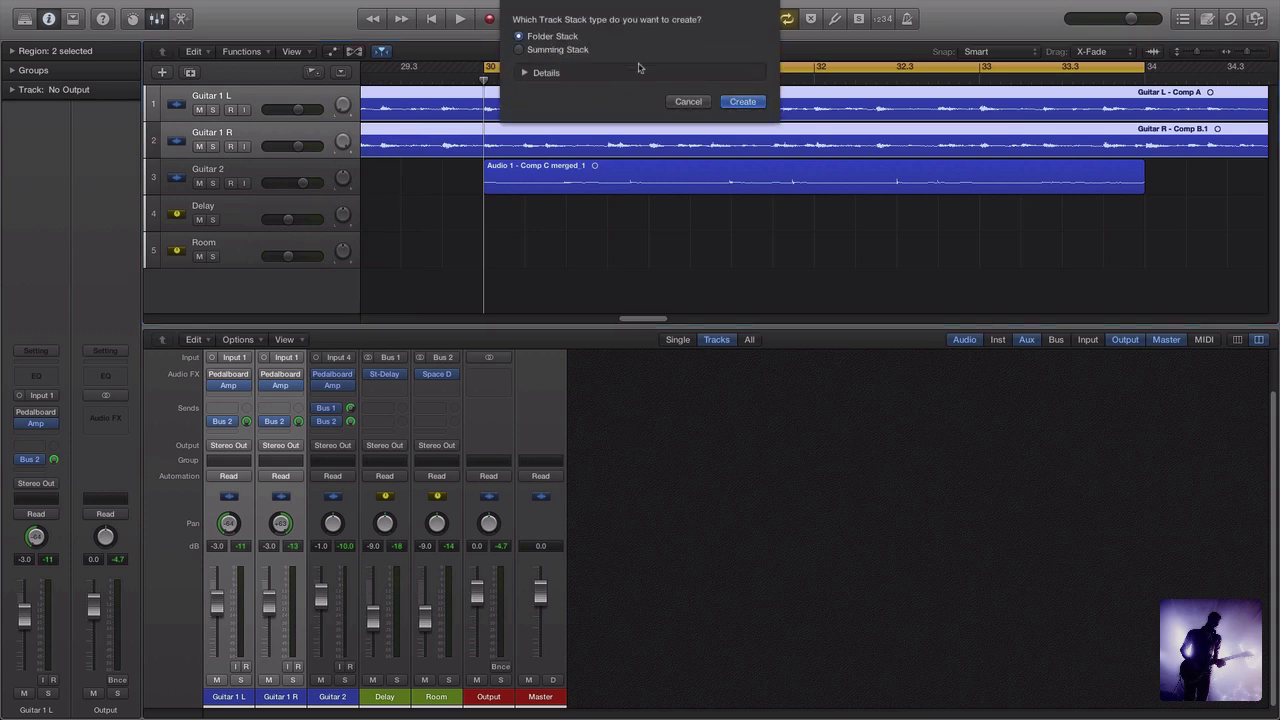
click(750, 105)
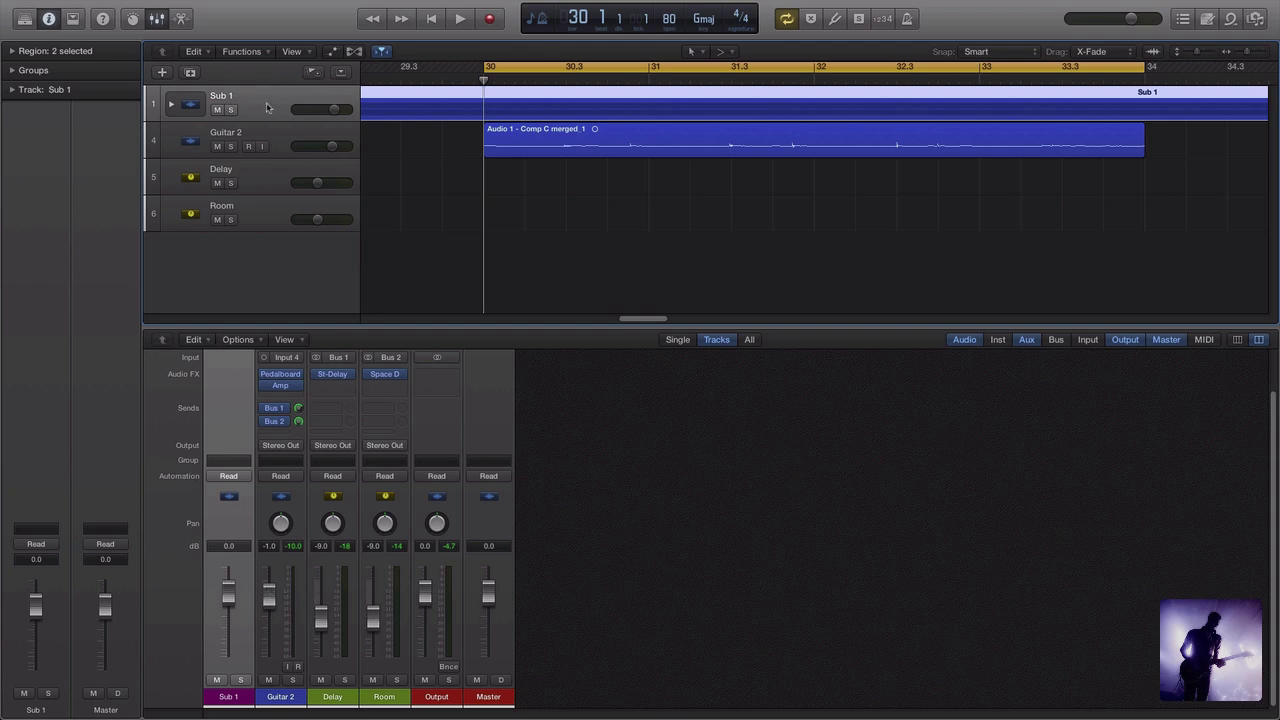
- Expand and collapse Sub 1 to check its tracks, then undo the stack creation
click(171, 104)
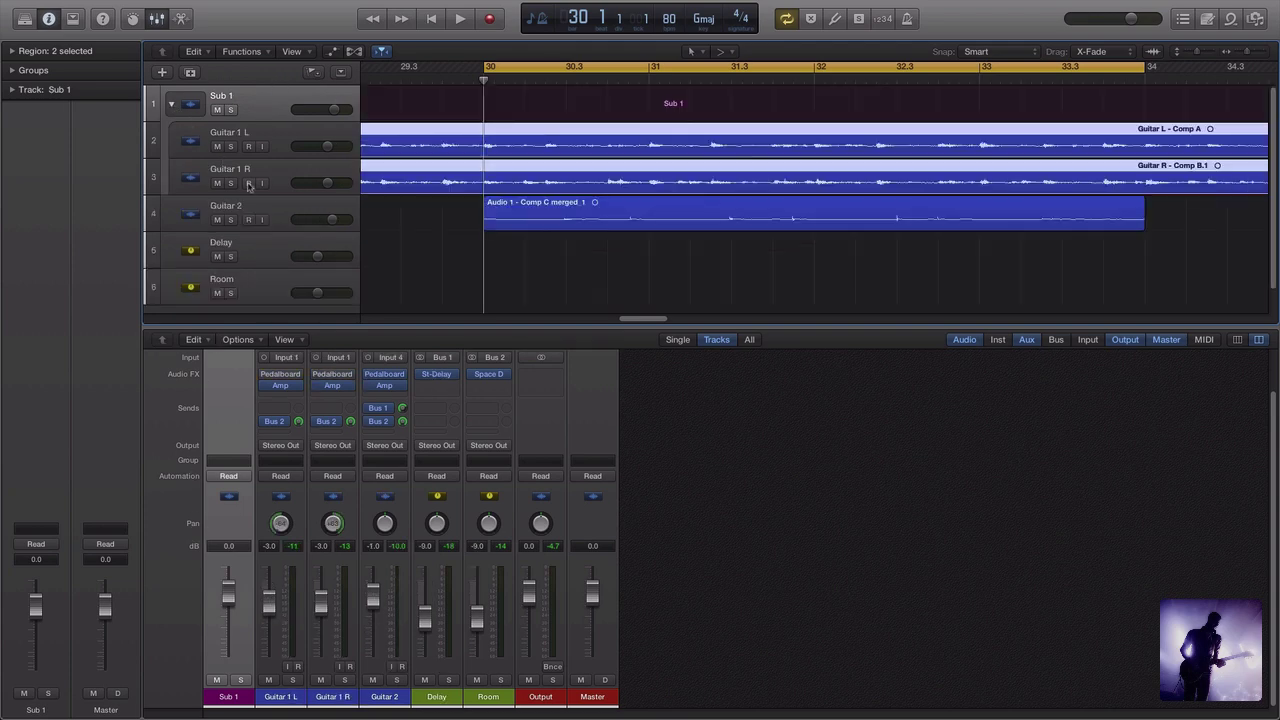
click(171, 105)
click(171, 105)
click(172, 104)
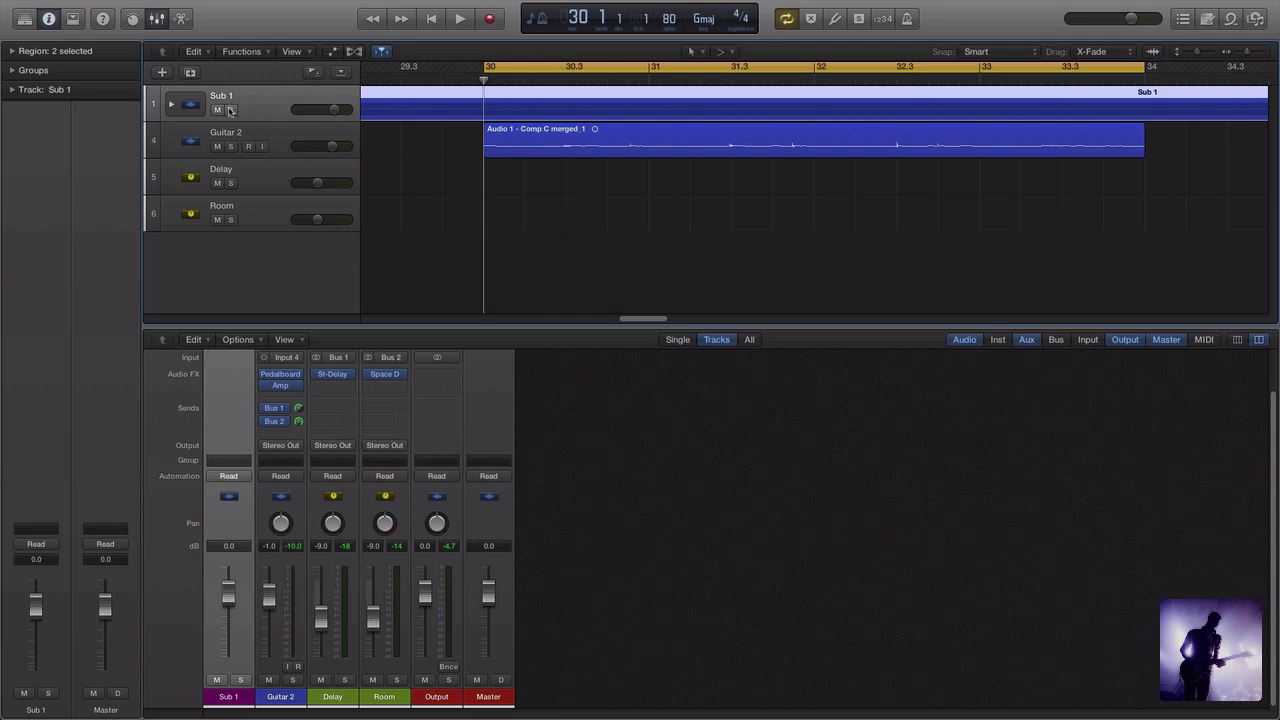
key(super+z)
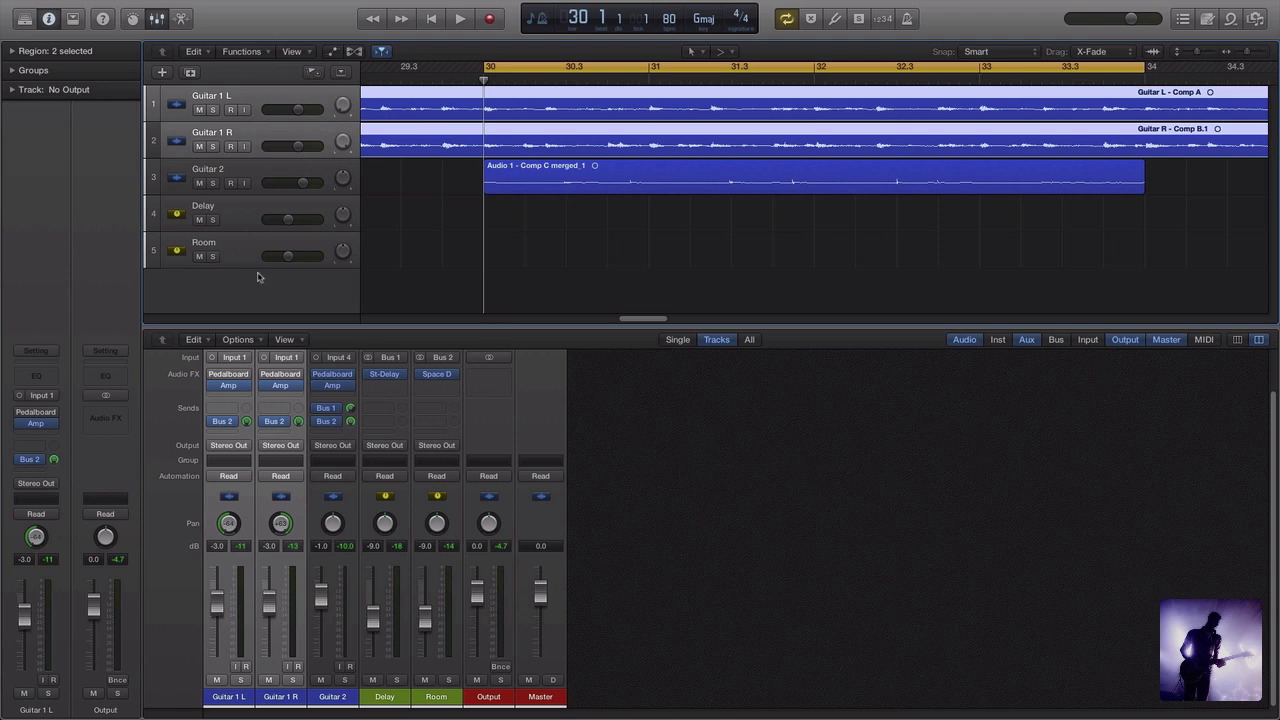
- Select all five tracks and create a Summing Stack, Sum 3, routed through Bus 3
click(252, 94)
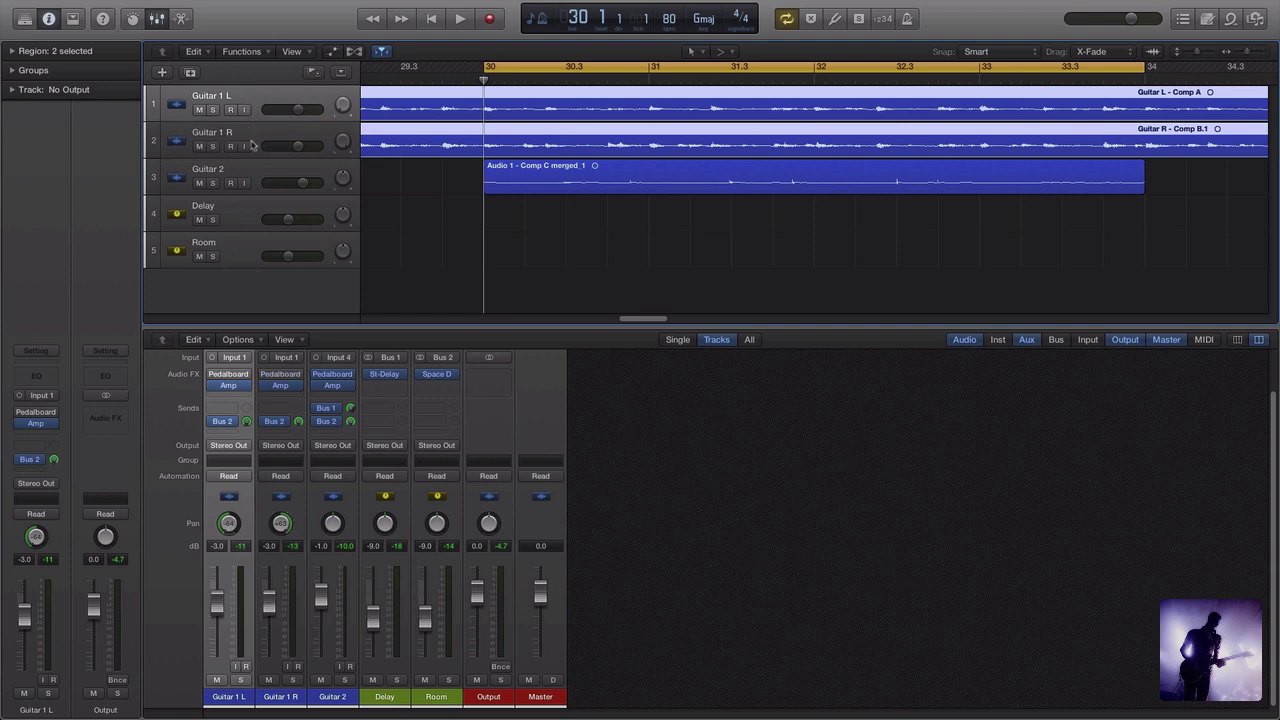
key(super+a)
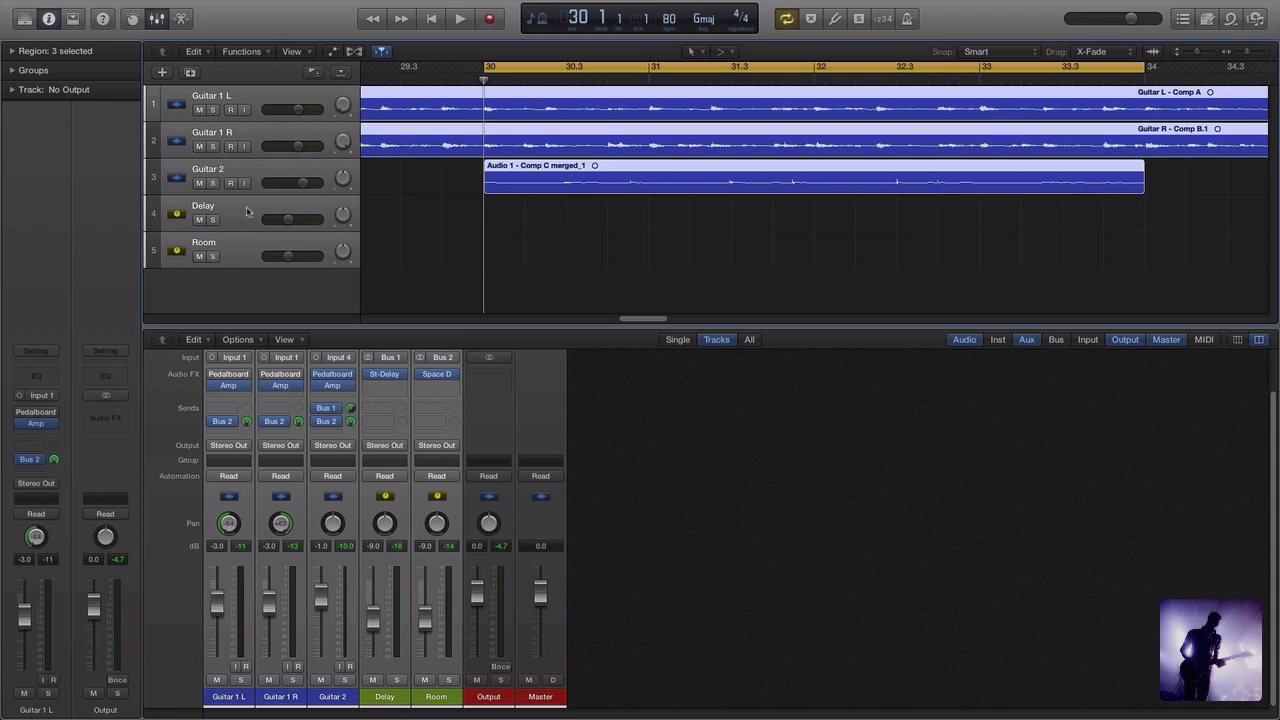
right_click(248, 211)
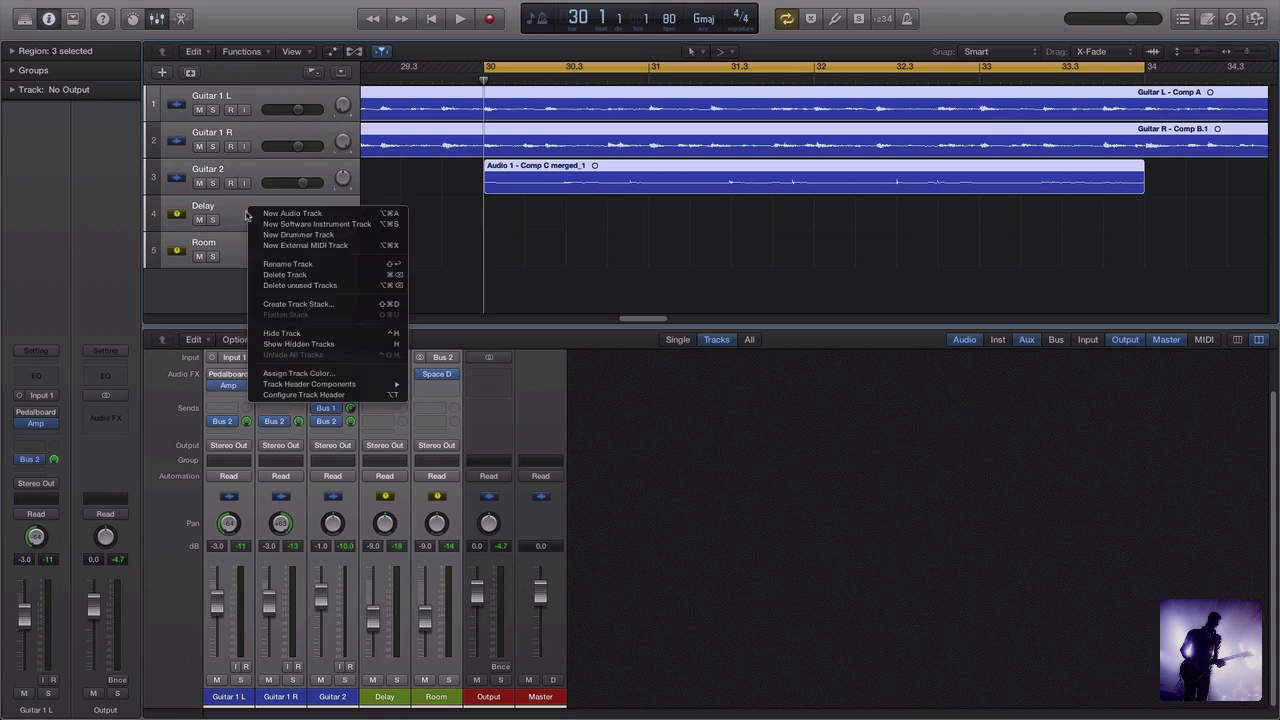
click(285, 305)
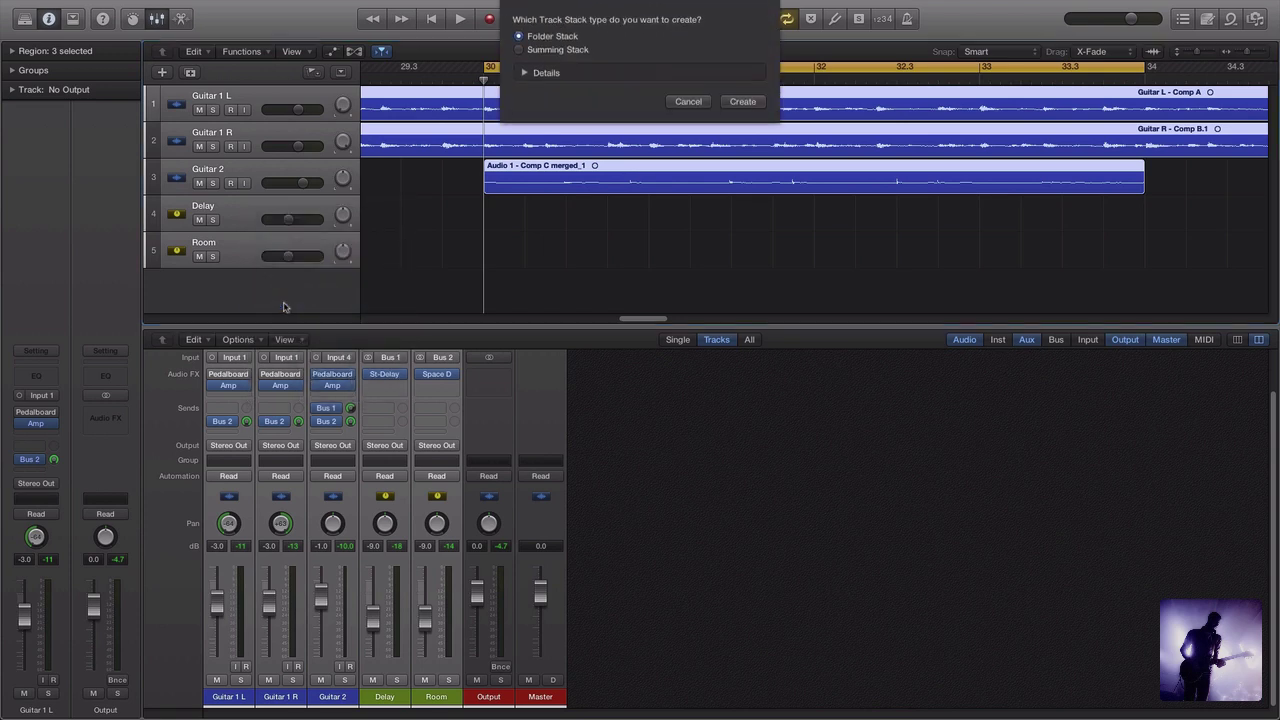
click(558, 52)
click(743, 102)
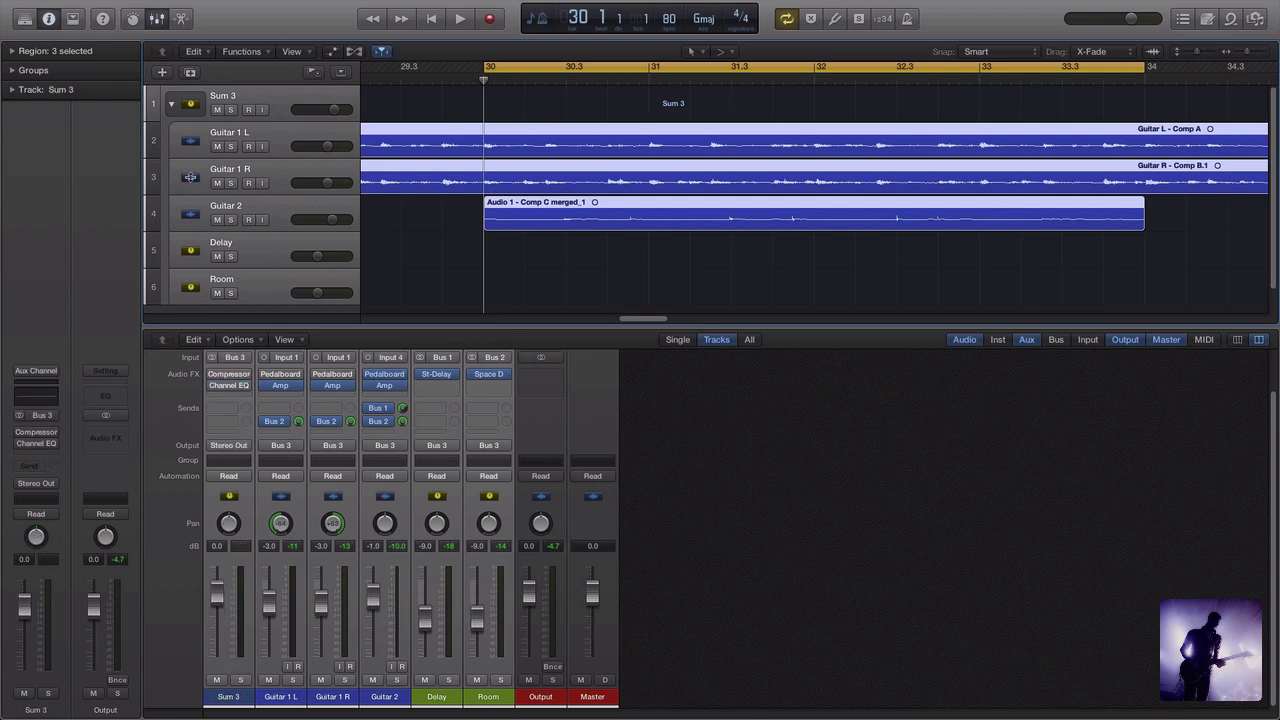
- Collapse, expand and collapse Sum 3 so only its summed track shows
click(172, 106)
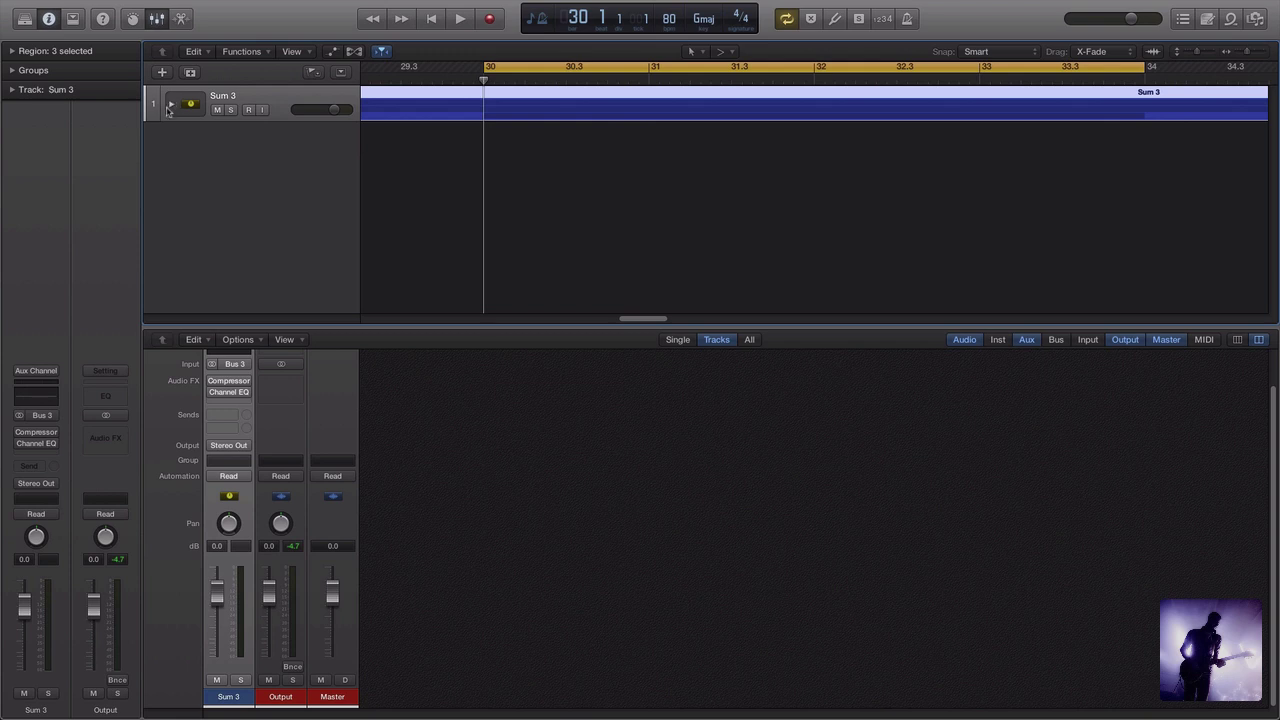
click(171, 106)
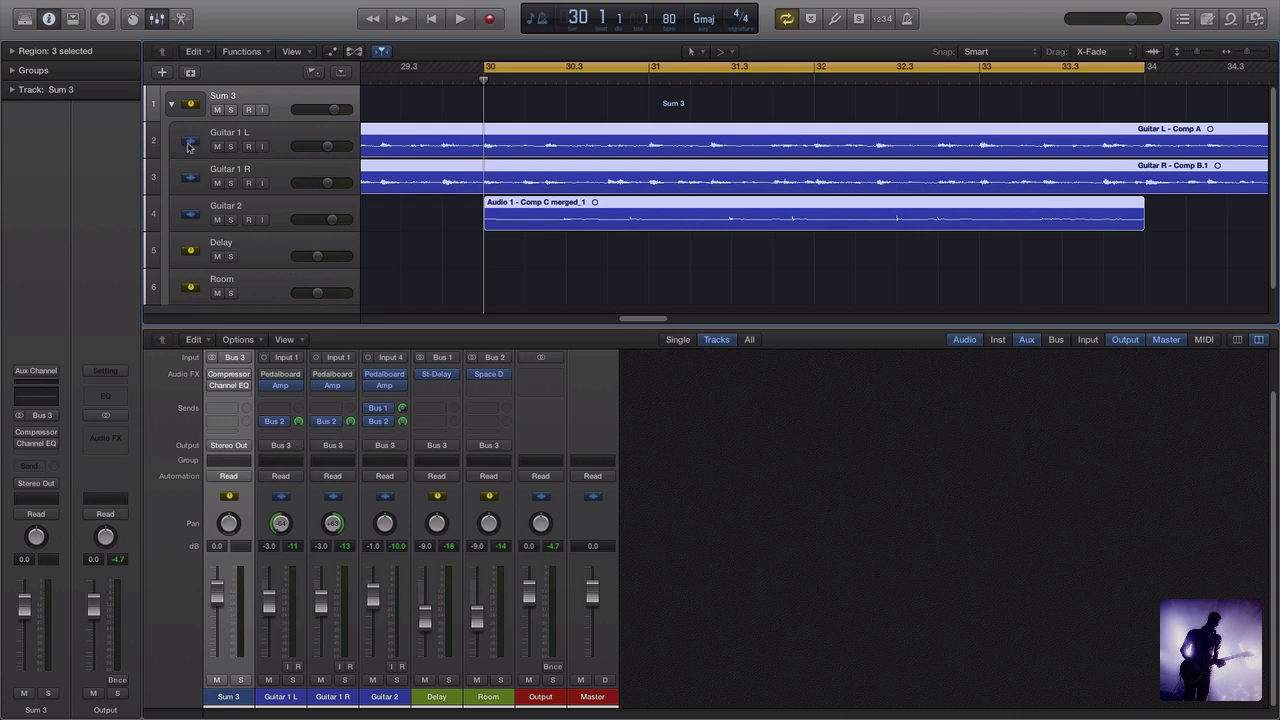
click(172, 104)
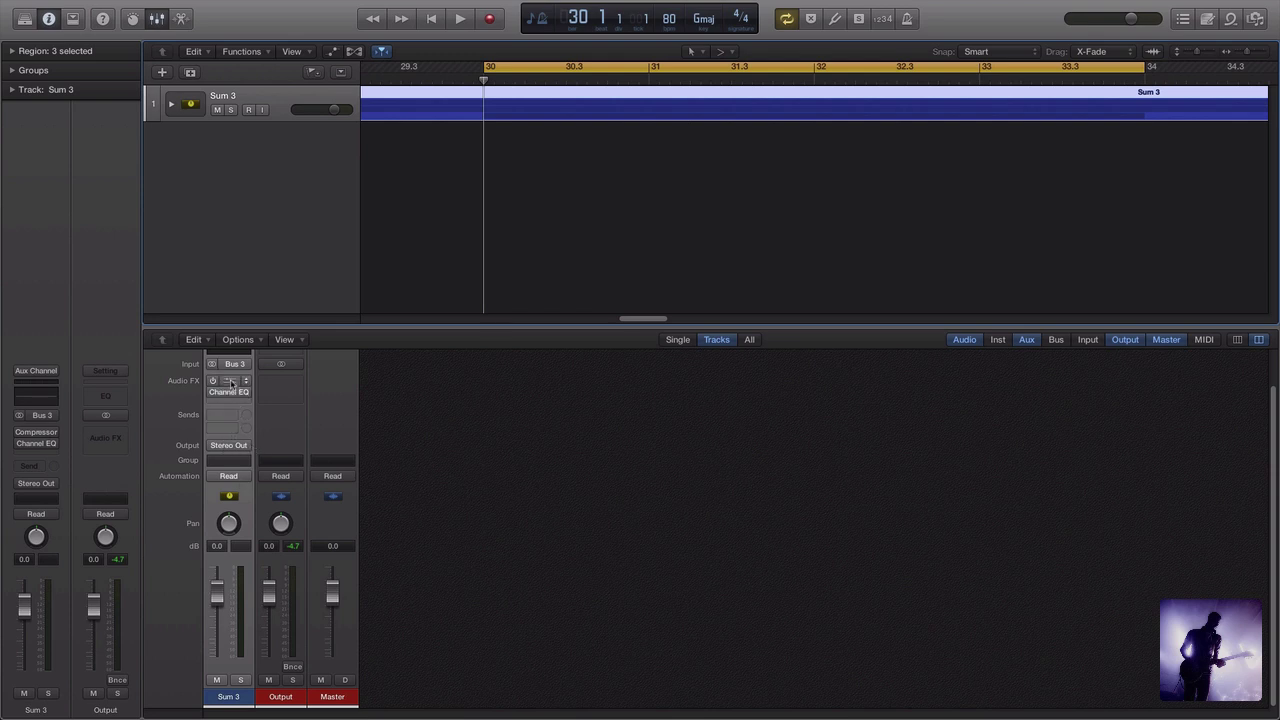
mouse_move(220, 393)
- Rename Sum 3 to 'Guitar Mix' and expand it to show the five tracks
double_click(226, 96)
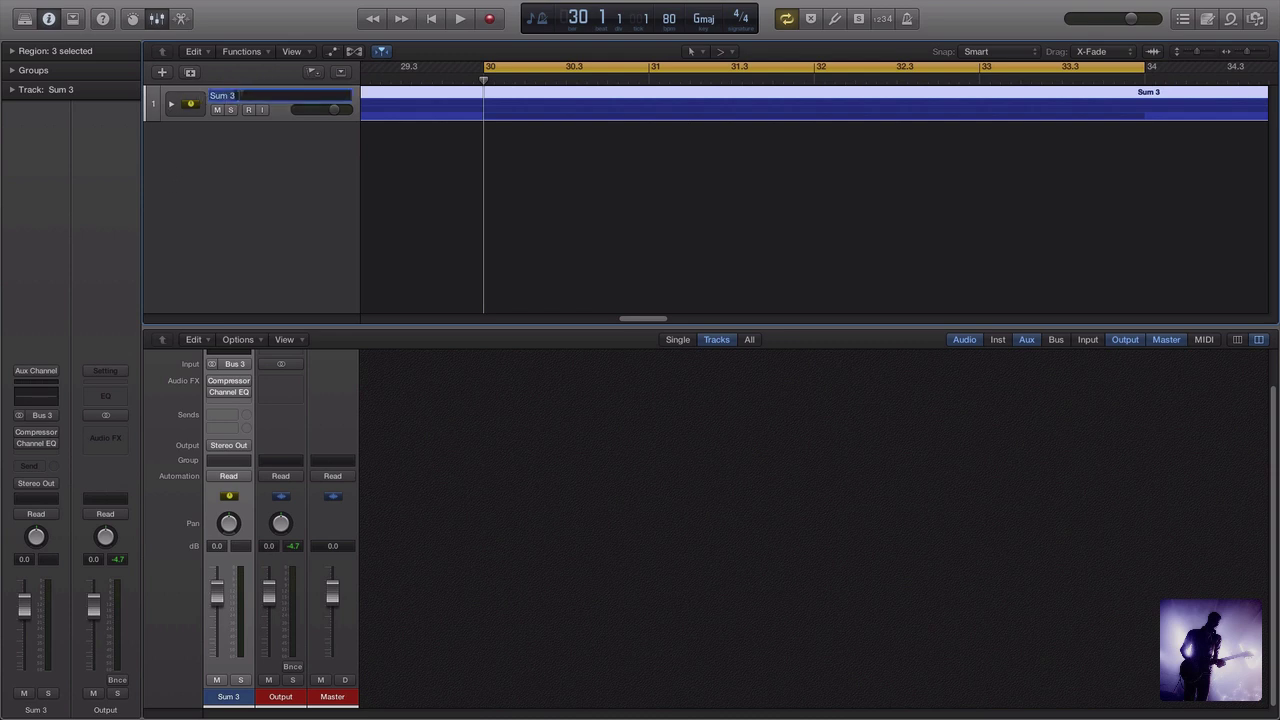
text(Guitar Mix)
key(Return)
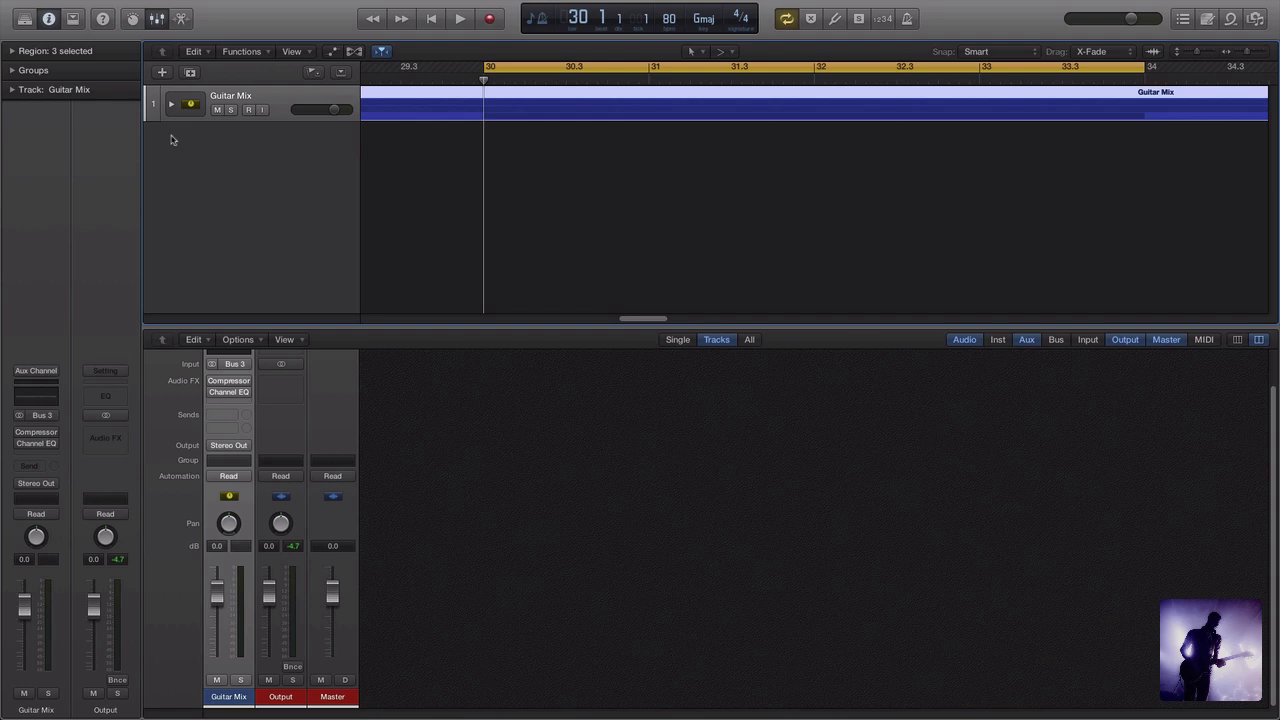
click(170, 104)
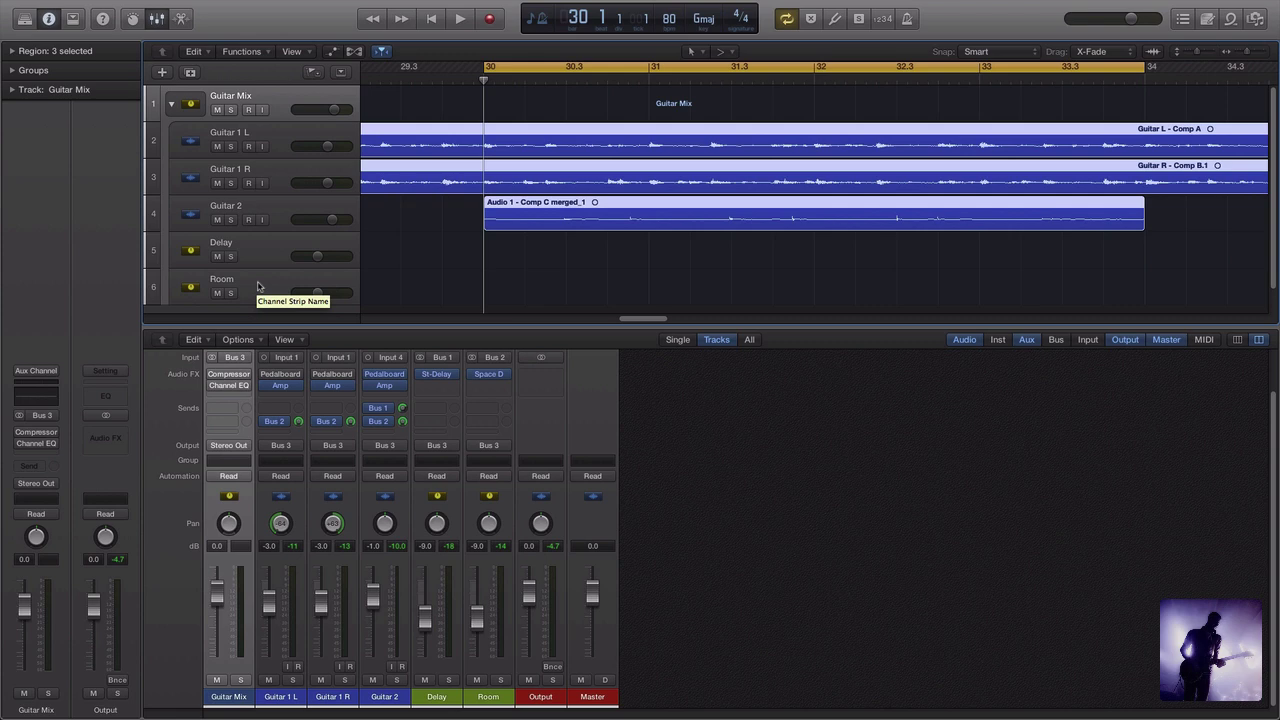
- Move the Room track so it sits inside the stack directly above Delay
drag(258, 287, 282, 92)
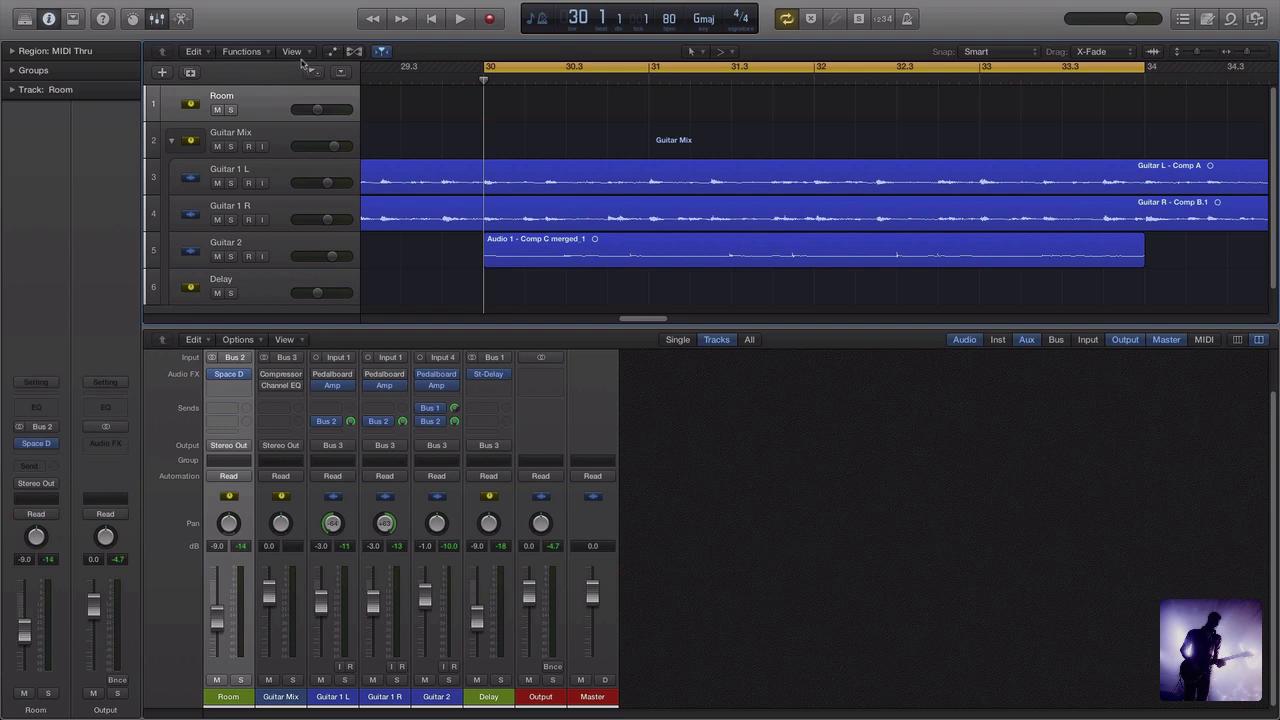
drag(268, 96, 266, 287)
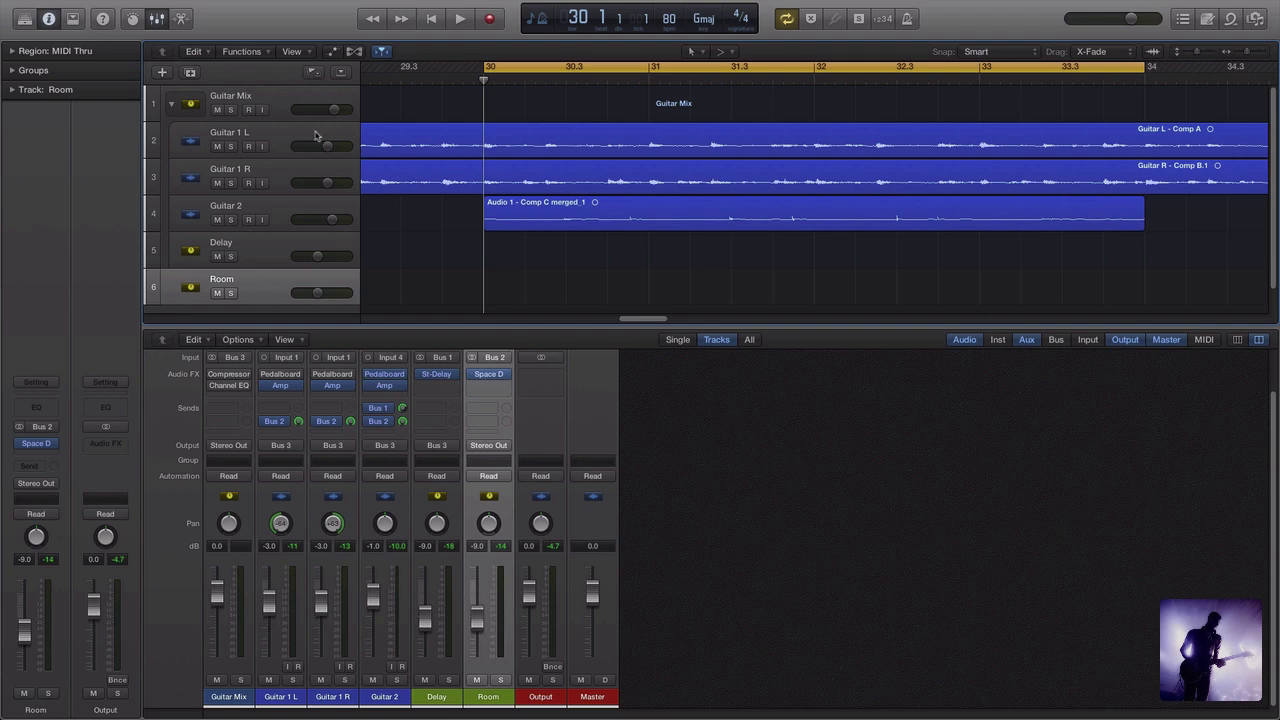
drag(256, 300, 252, 256)
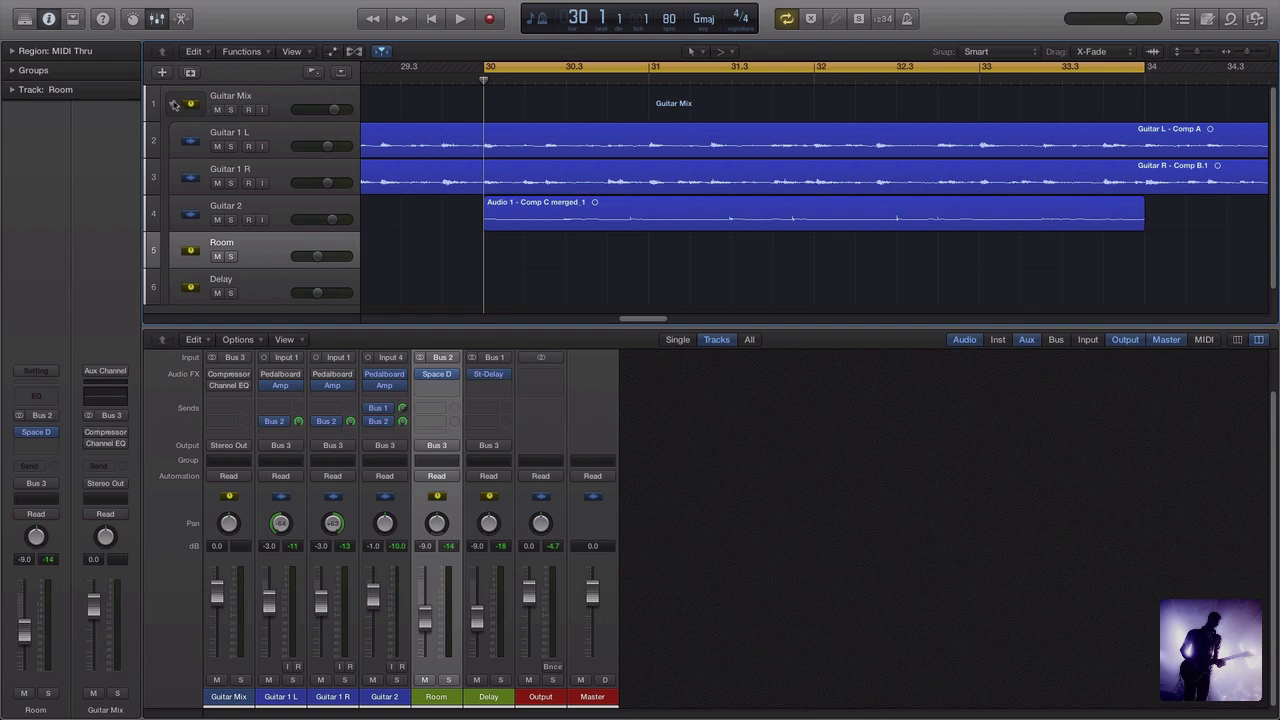
- Collapse the Guitar Mix stack, then play and stop to hear the summed guitars from bar 30
click(171, 104)
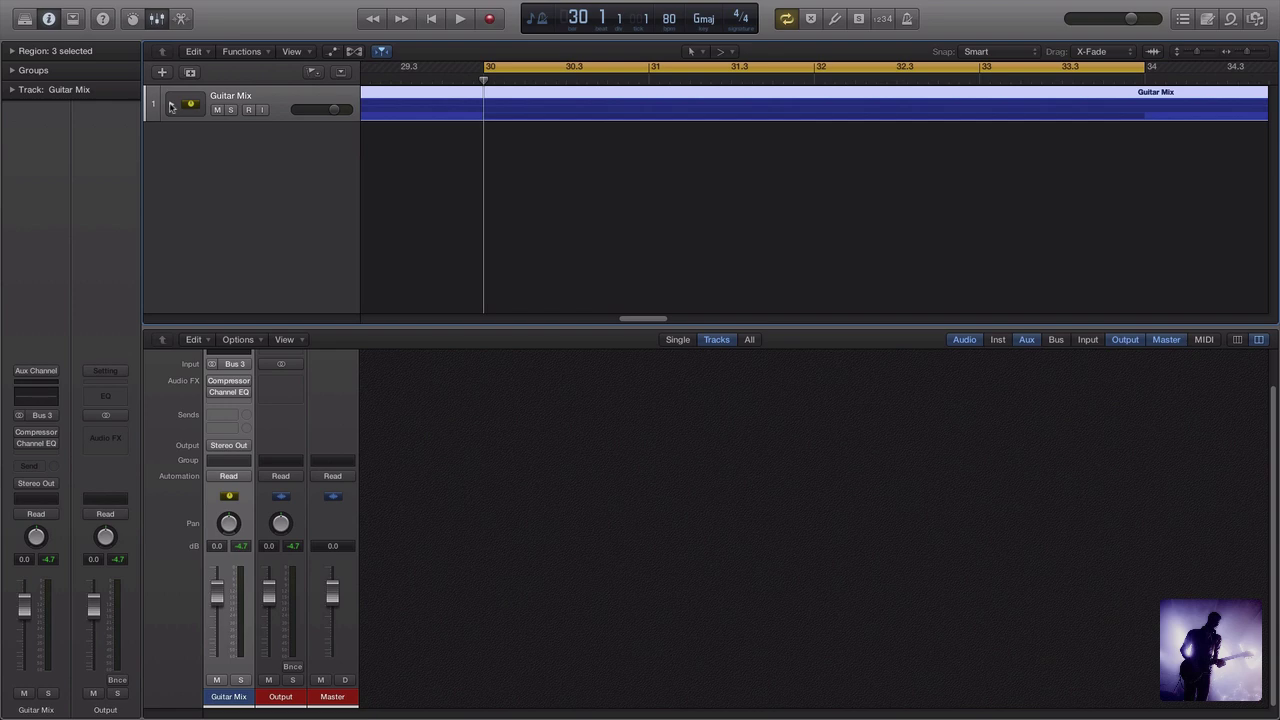
click(171, 105)
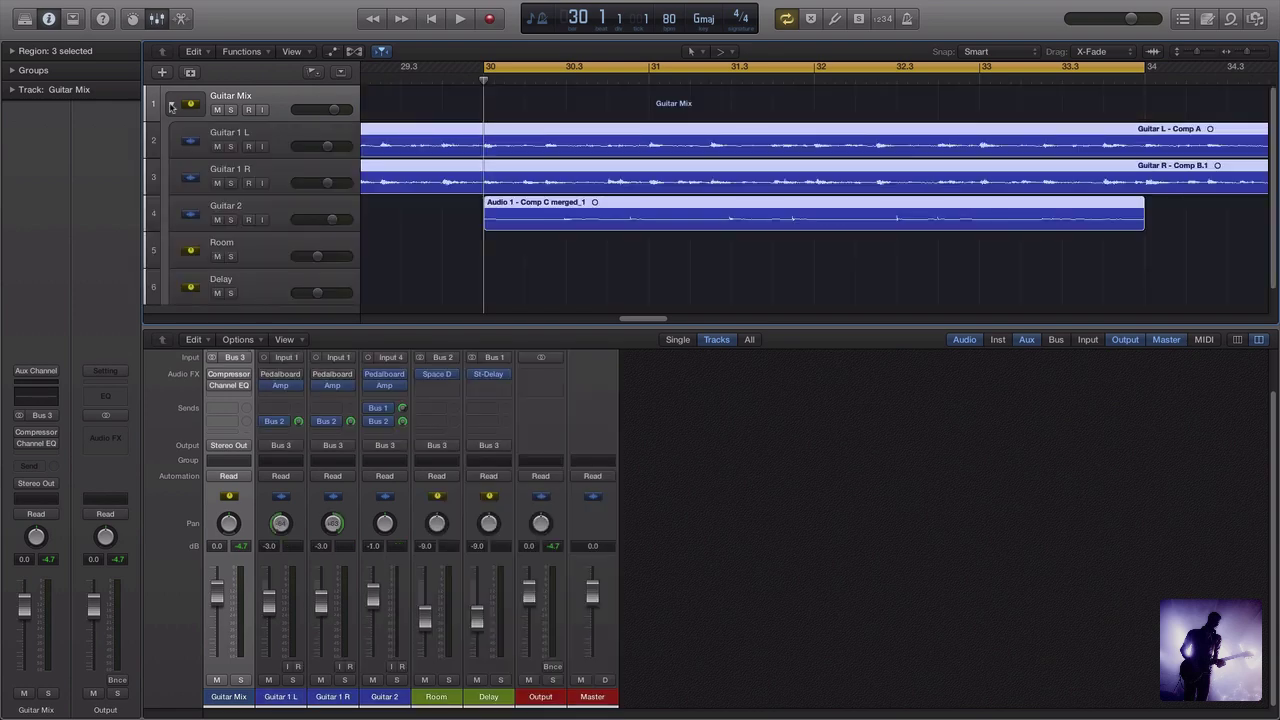
click(171, 105)
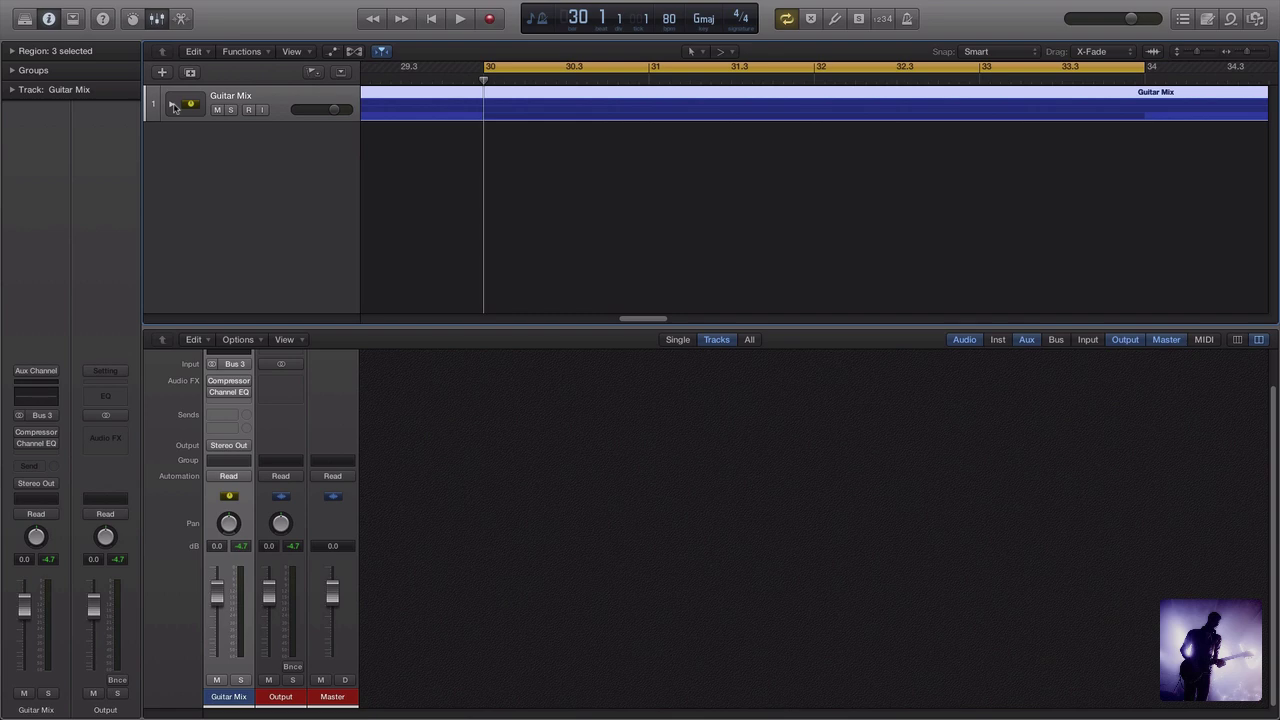
key(space)
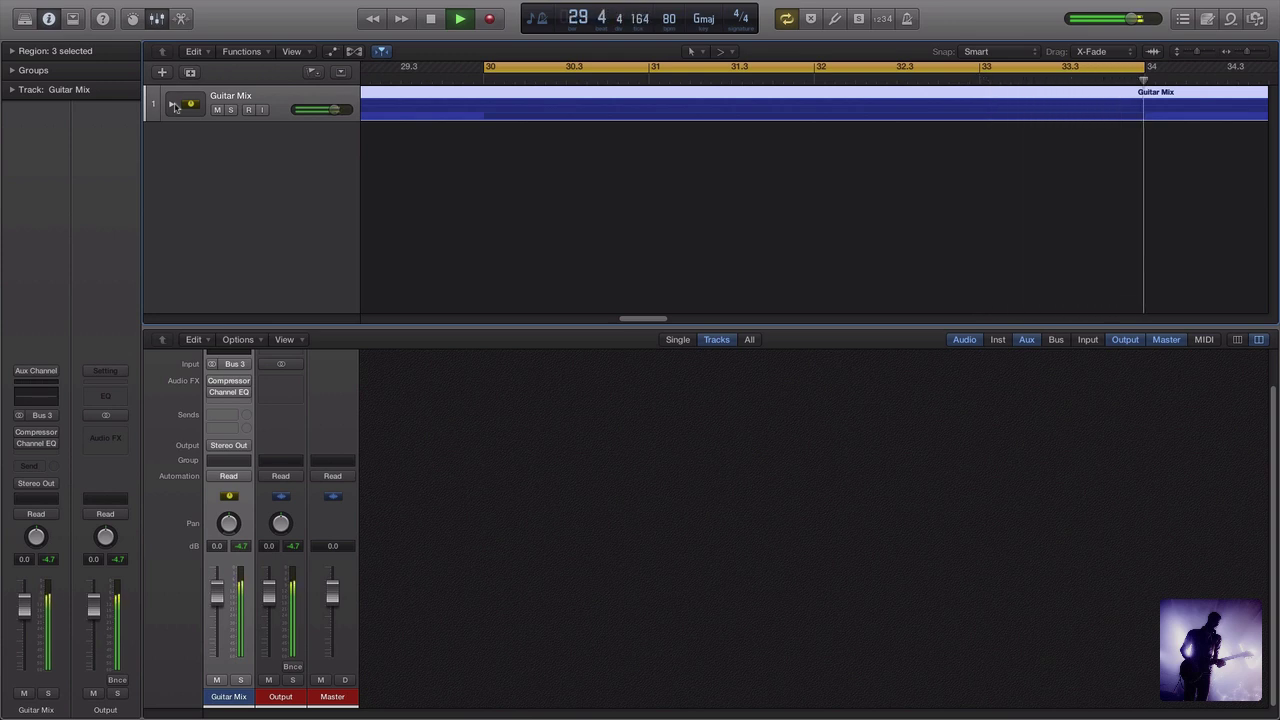
key(space)
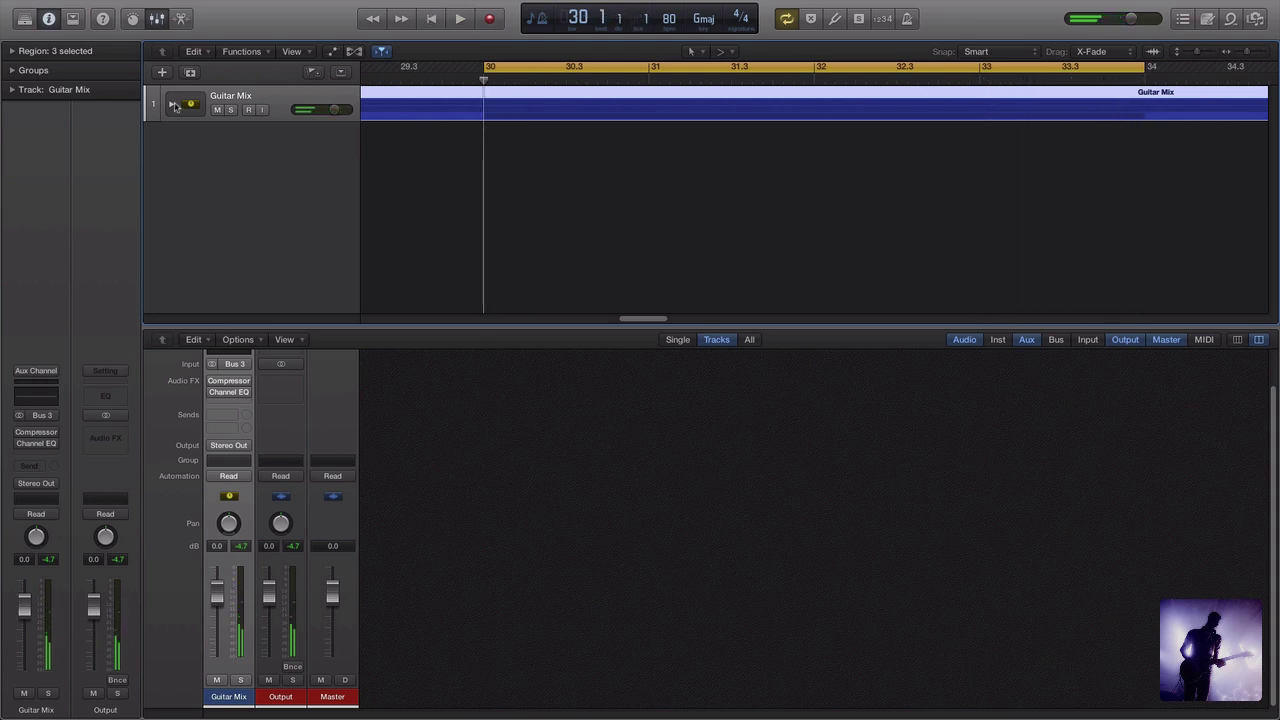